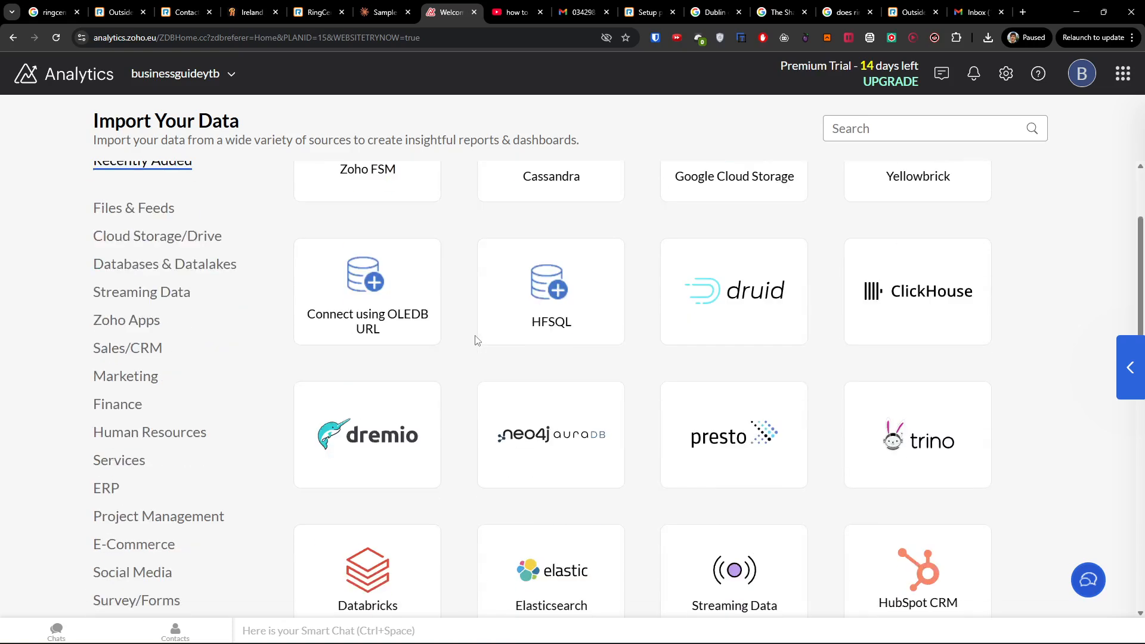
# Step: Browse the import sources under Files & Feeds, Cloud Storage/Drive, Databases & Datalakes and Streaming Data
pyautogui.scroll(2, 477, 340)
pyautogui.scroll(4, 477, 340)
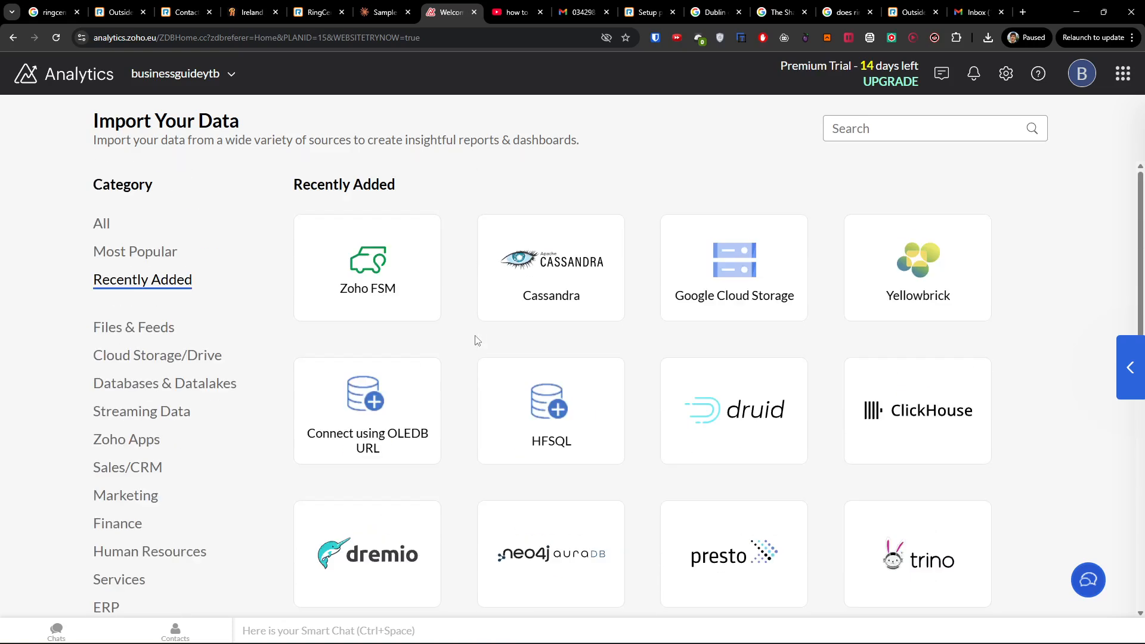
pyautogui.click(122, 334)
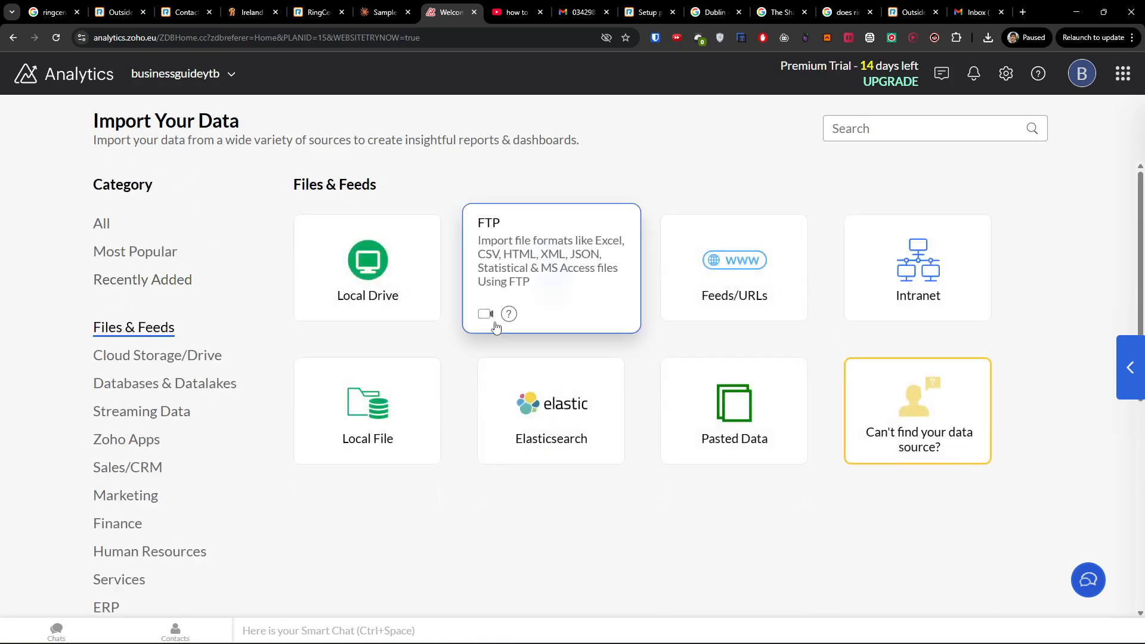
pyautogui.click(186, 357)
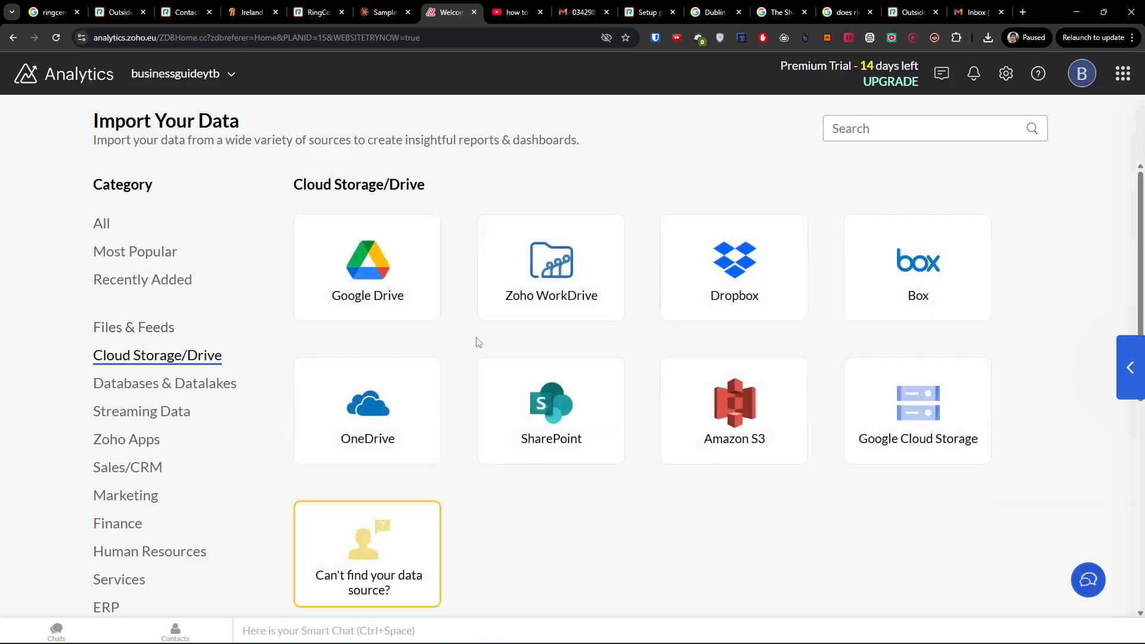
pyautogui.click(192, 385)
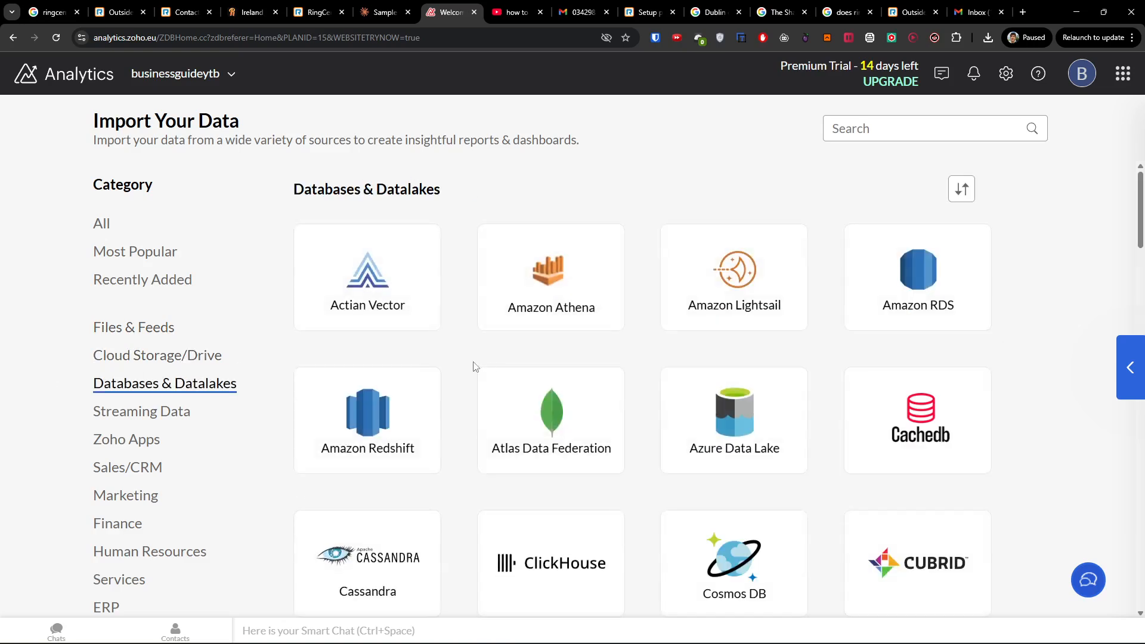
pyautogui.click(160, 415)
# Step: Show all data sources and start a new import from Files
pyautogui.click(113, 226)
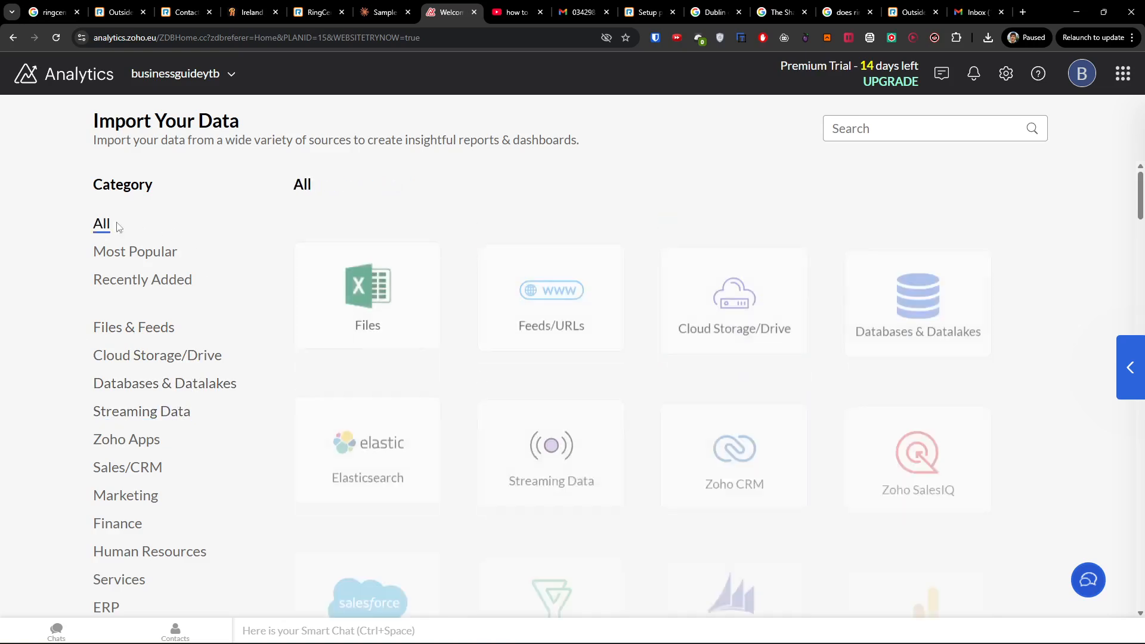
pyautogui.moveTo(418, 311)
pyautogui.click(399, 280)
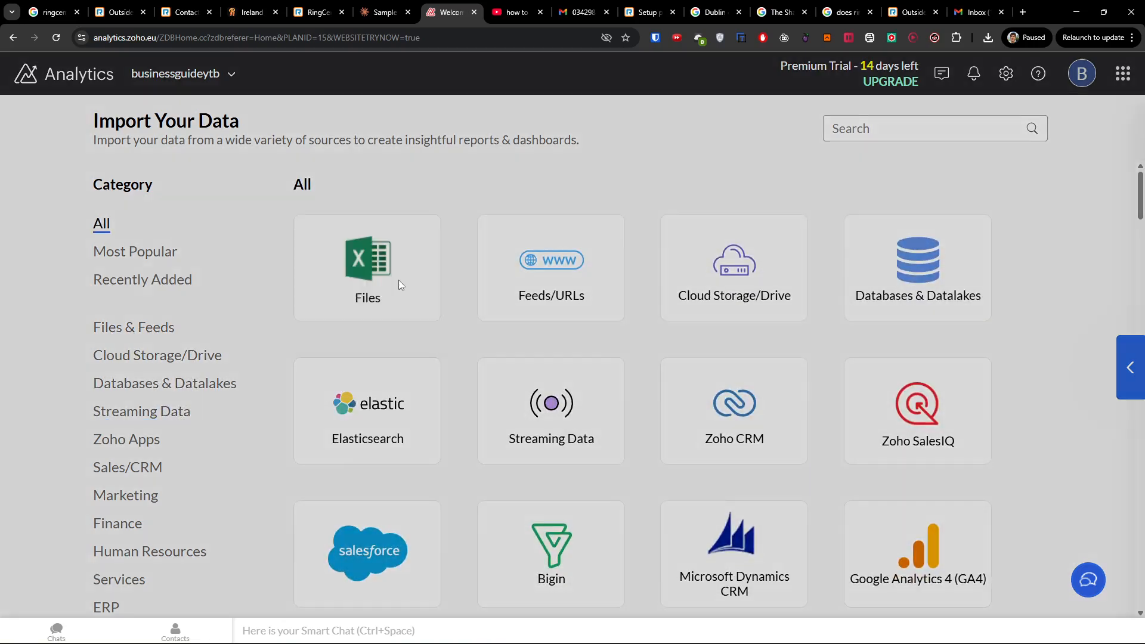
# Step: Name the workspace "Work Excel" and give it the description "This is for my work"
pyautogui.click(298, 179)
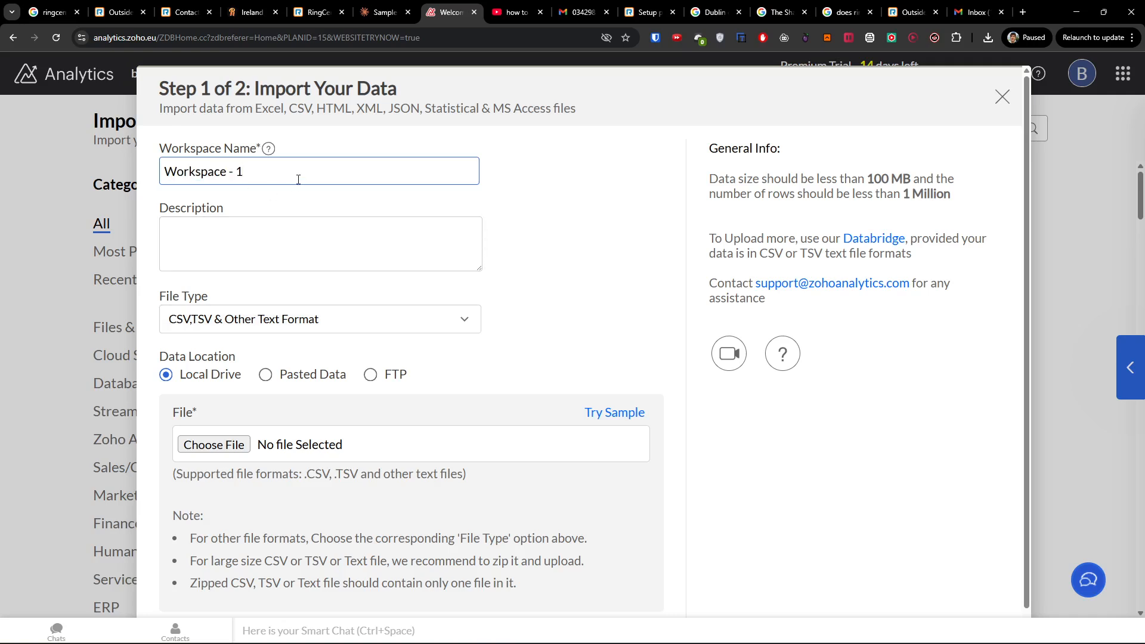
pyautogui.moveTo(298, 180); pyautogui.dragTo(37, 148)
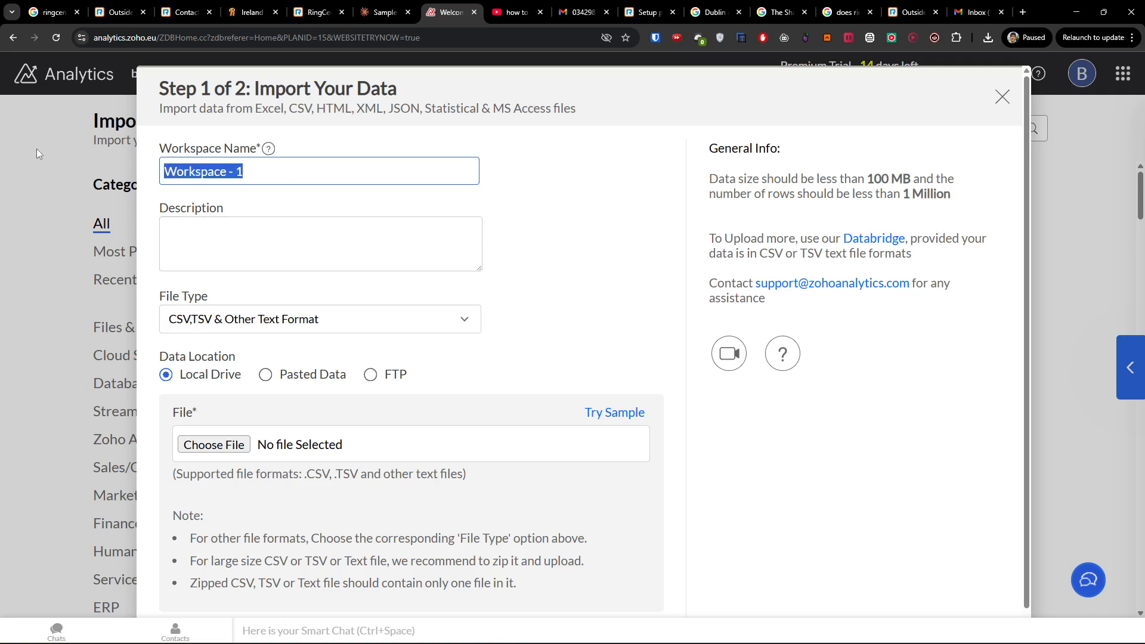
pyautogui.write('Work e')
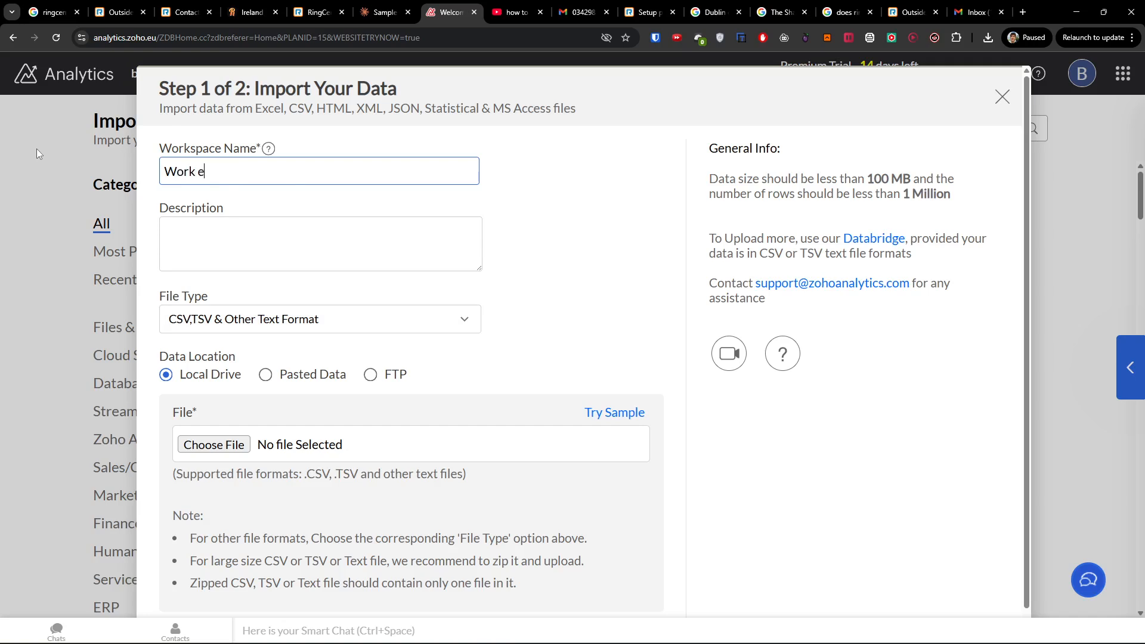
pyautogui.press('BackSpace')
pyautogui.write('Excel')
pyautogui.press('Tab')
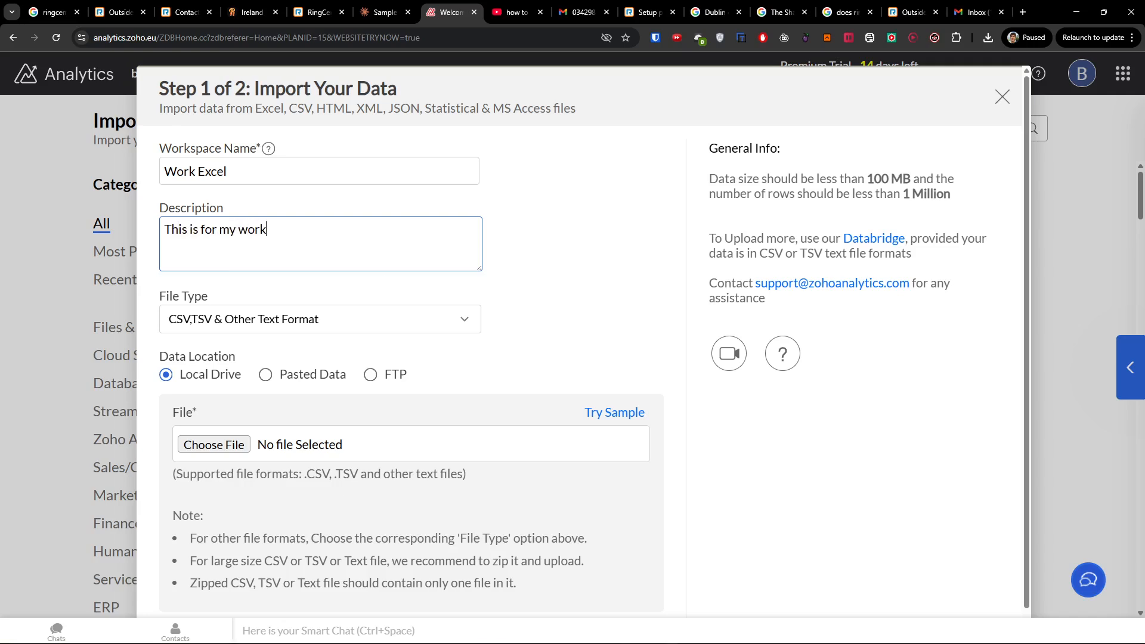
pyautogui.click(825, 633)
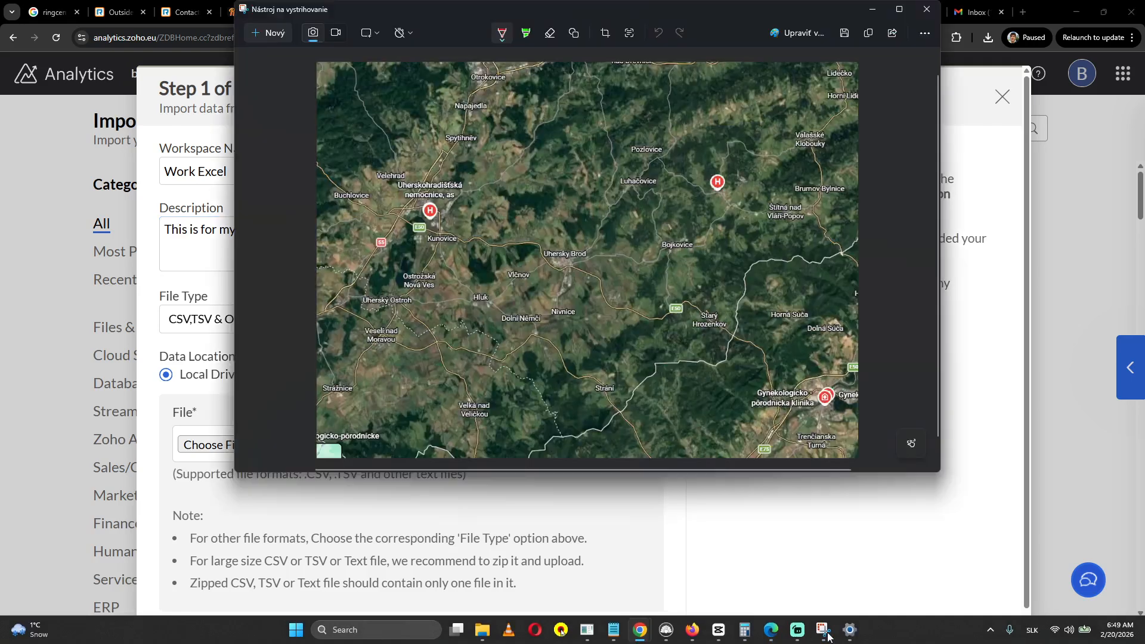
pyautogui.click(822, 633)
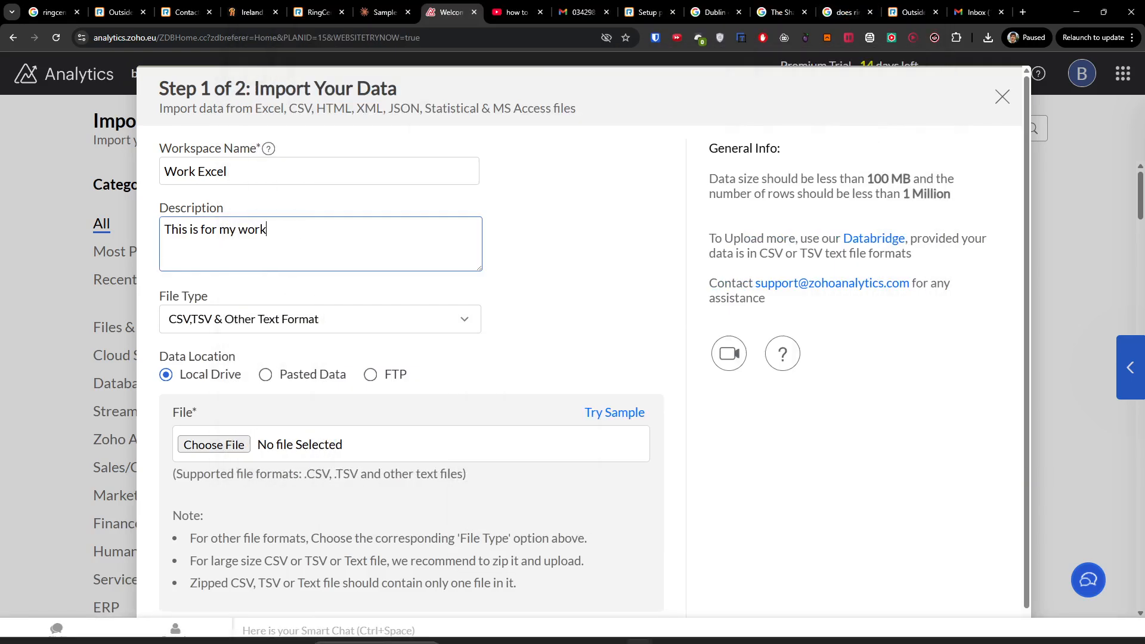
# Step: Set the import file type to Excel and switch it back to CSV,TSV & Other Text Format
pyautogui.click(302, 319)
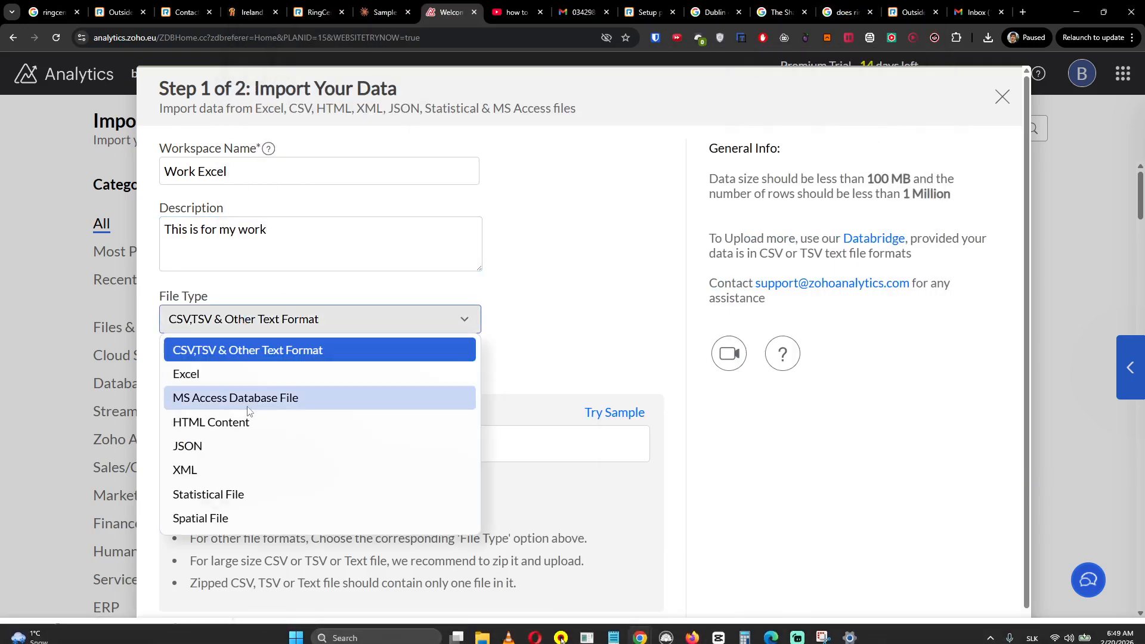
pyautogui.click(278, 373)
pyautogui.scroll(-1, 583, 355)
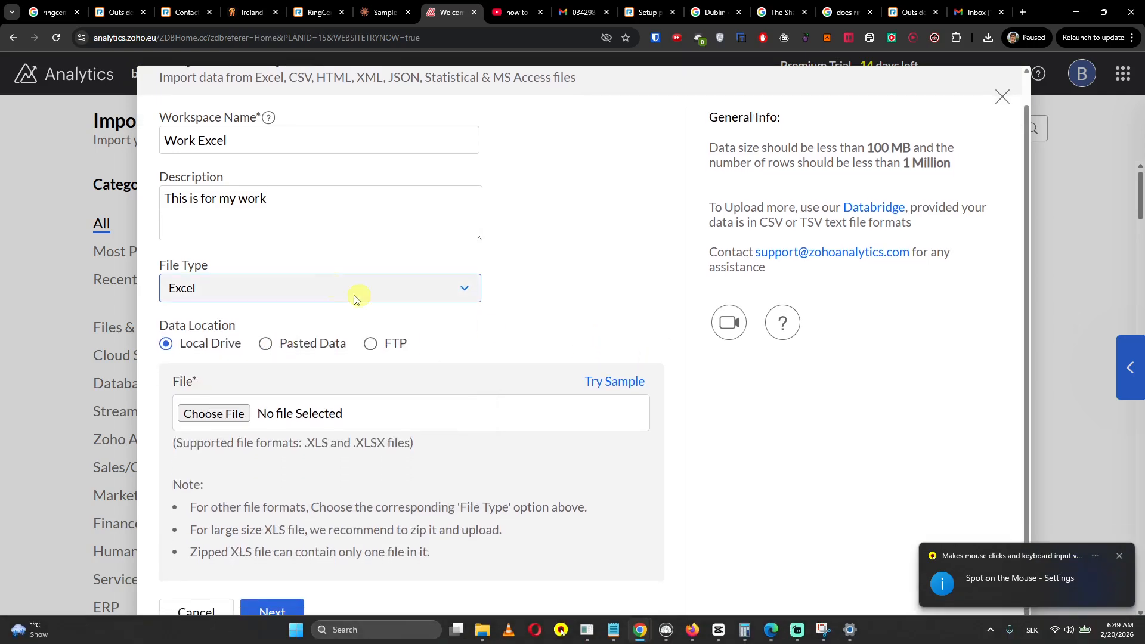
pyautogui.click(346, 293)
pyautogui.click(320, 319)
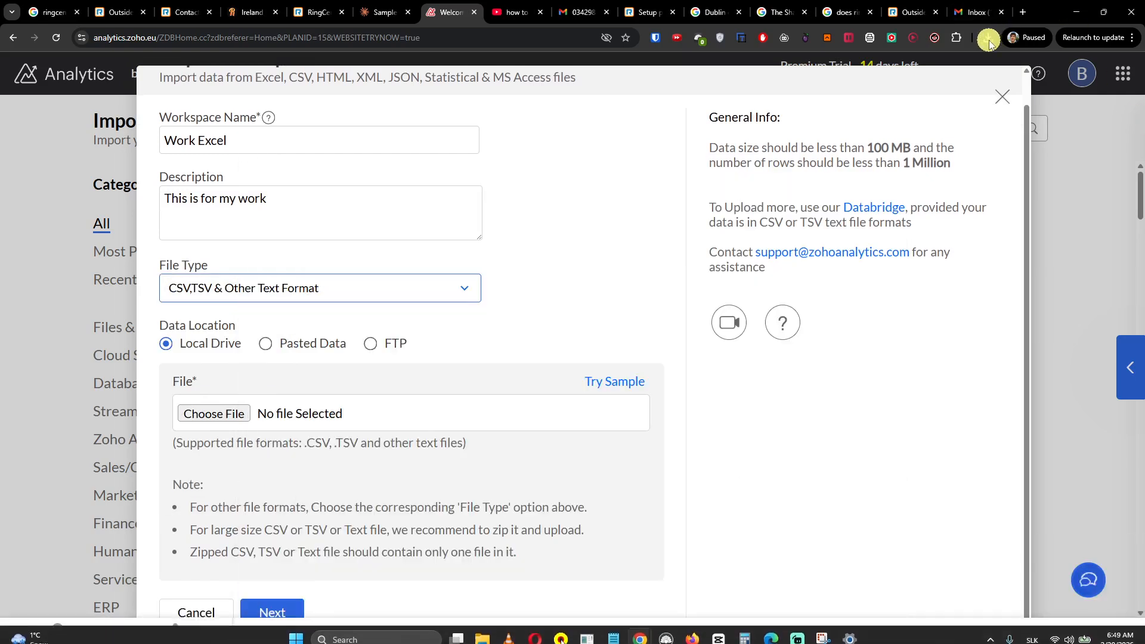
# Step: Add the recently downloaded sample_data_zoho.xlsx as the local file to import and continue to the sheet selection
pyautogui.click(988, 38)
pyautogui.moveTo(883, 90); pyautogui.dragTo(231, 416)
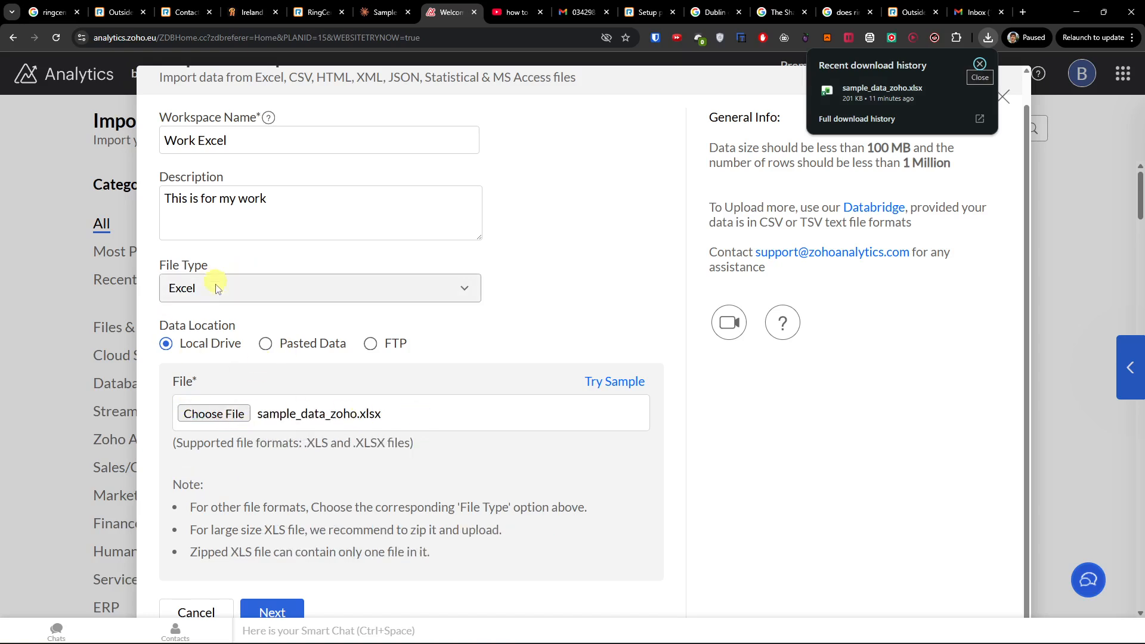
pyautogui.click(863, 396)
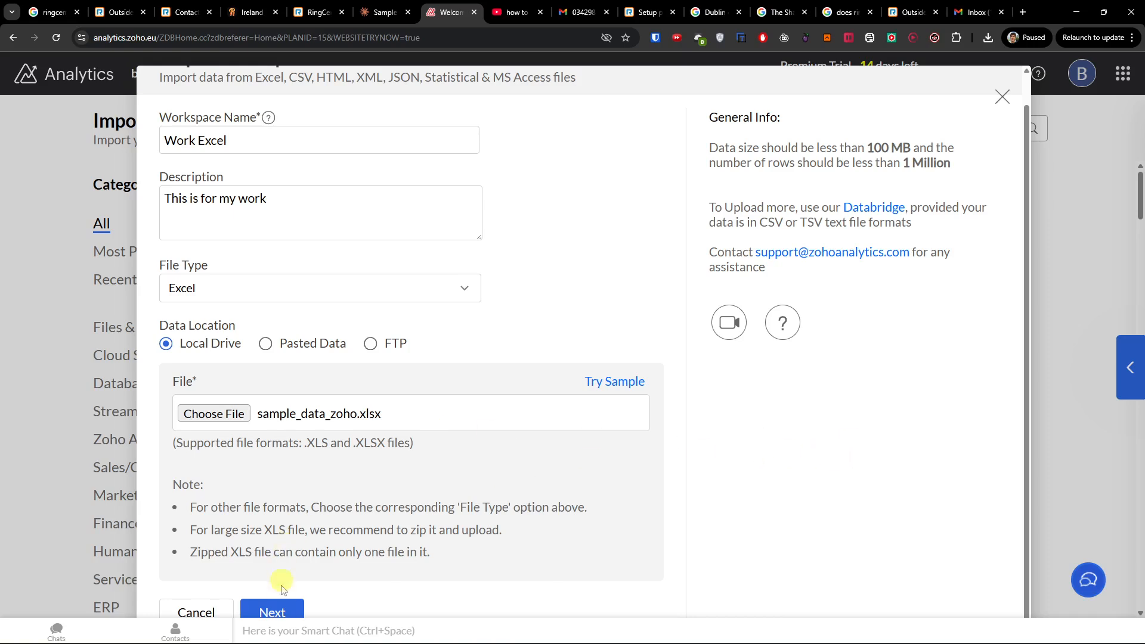
pyautogui.click(293, 611)
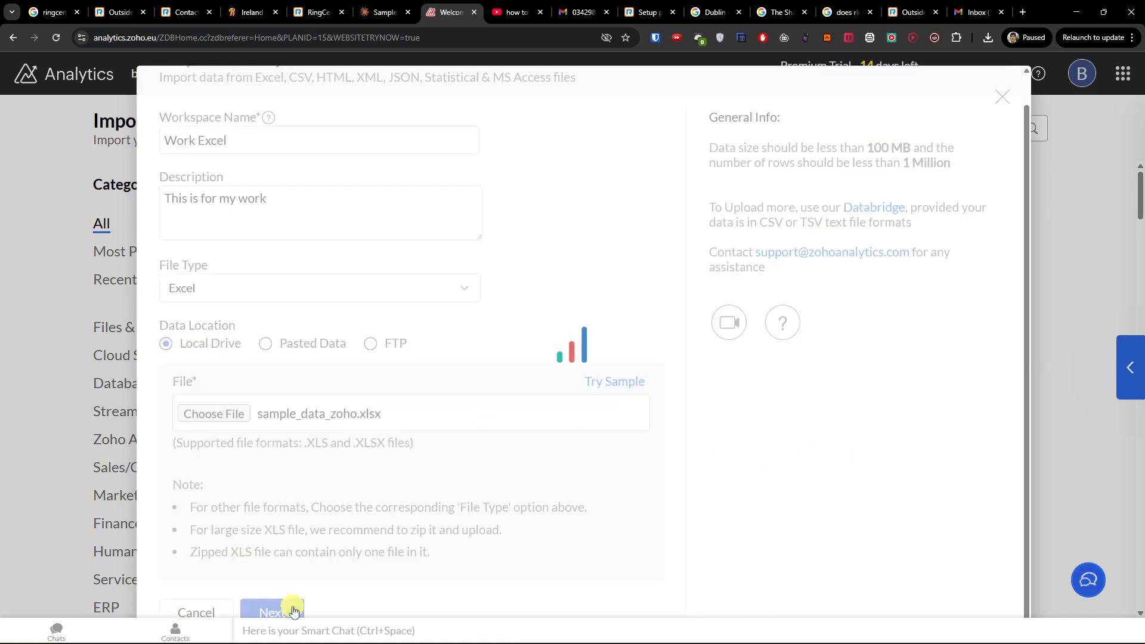
# Step: Examine the previewed rows of the workbook's sheets, from Sales Data down to Website Analytics
pyautogui.scroll(-1, 424, 355)
pyautogui.scroll(1, 424, 356)
pyautogui.doubleClick(380, 325)
pyautogui.moveTo(405, 332); pyautogui.dragTo(652, 345)
pyautogui.click(931, 368)
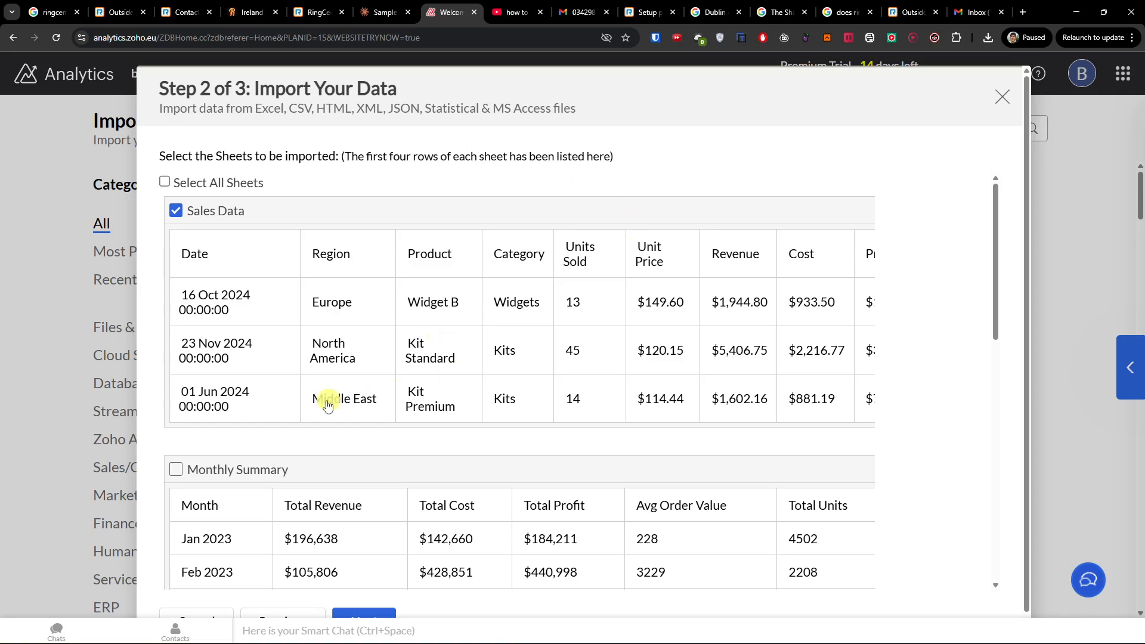
pyautogui.moveTo(849, 324); pyautogui.dragTo(847, 332)
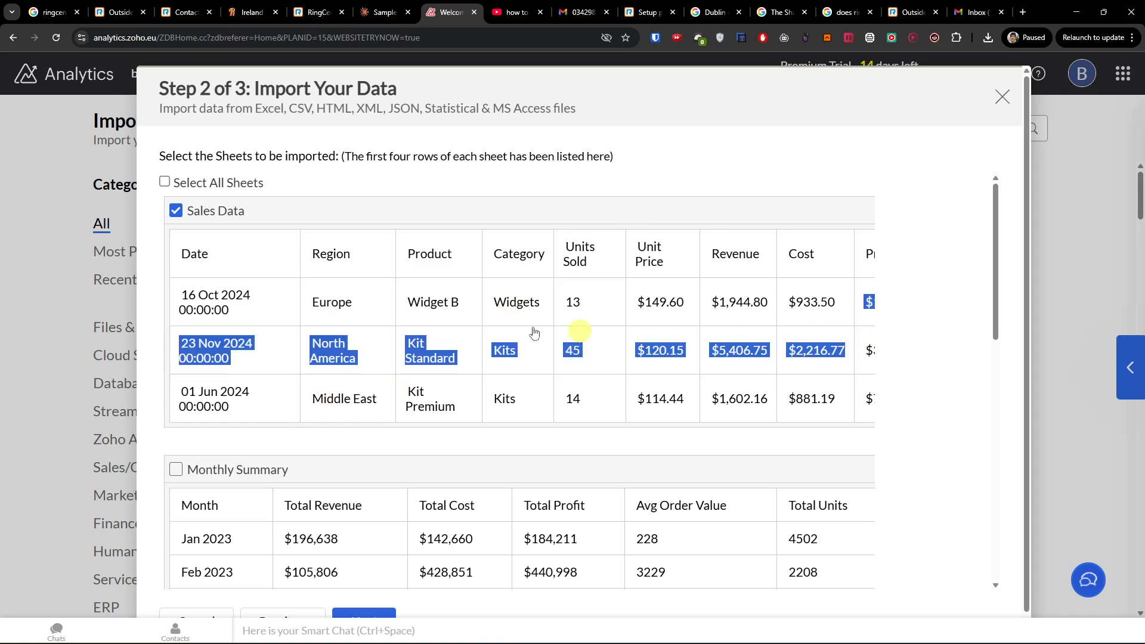
pyautogui.scroll(-6, 335, 393)
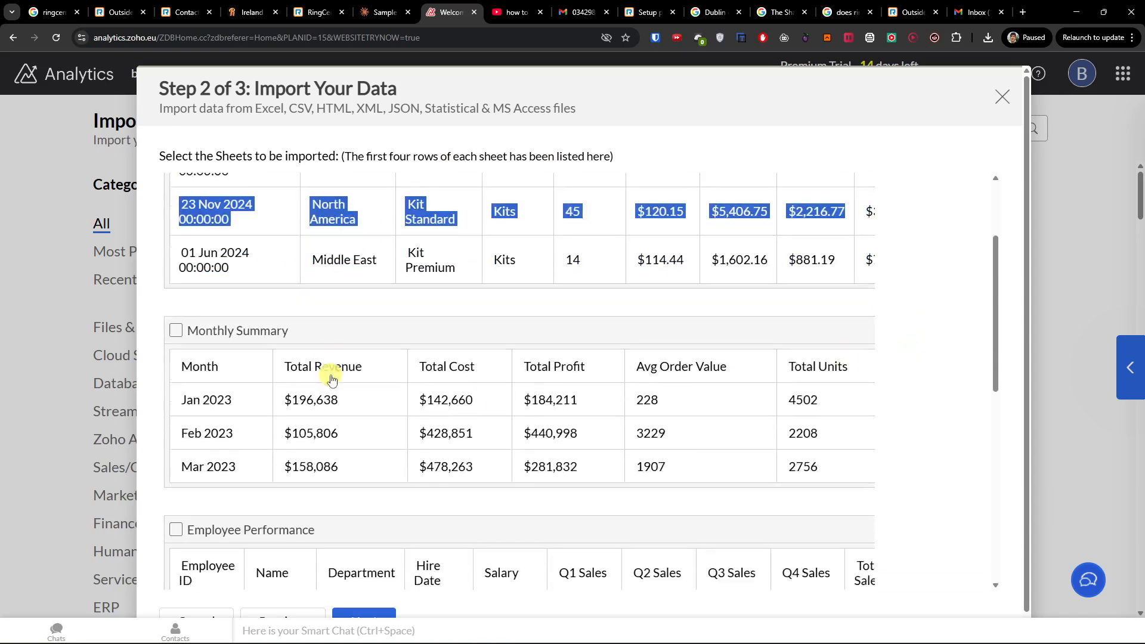
pyautogui.scroll(-5, 329, 376)
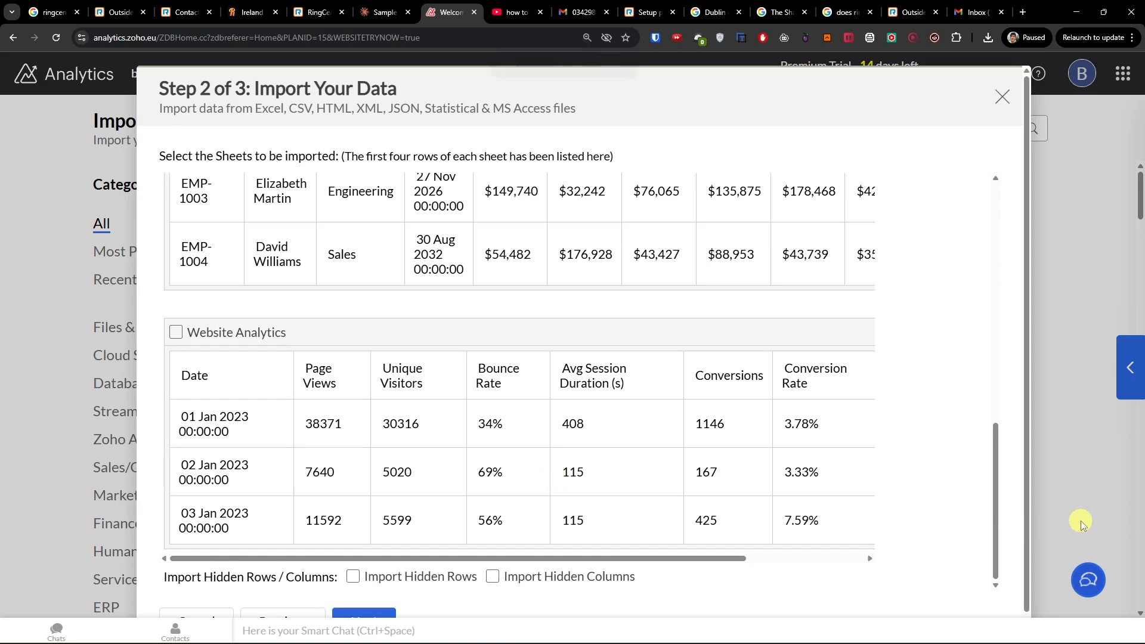
# Step: Zoom the page out and check the full width of the sheet previews and the hidden rows and columns options
pyautogui.hotkey('ctrl', '-')
pyautogui.scroll(9, 597, 438)
pyautogui.scroll(-8, 594, 442)
pyautogui.scroll(-1, 594, 440)
pyautogui.moveTo(417, 471); pyautogui.dragTo(775, 489)
pyautogui.scroll(9, 596, 453)
pyautogui.scroll(-8, 603, 453)
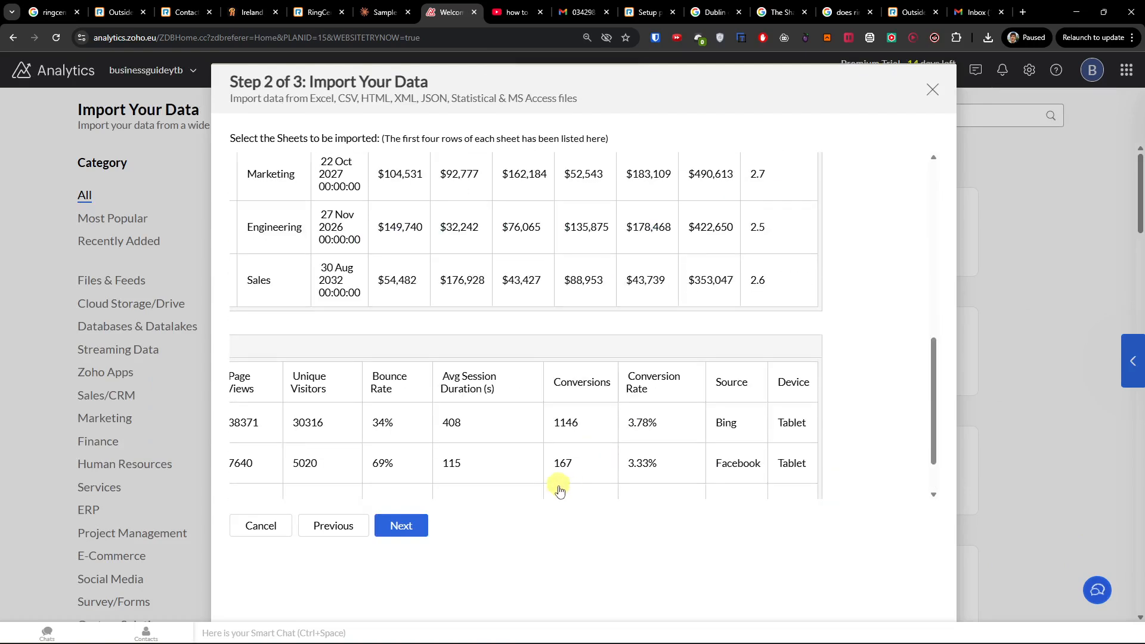
pyautogui.moveTo(548, 475); pyautogui.dragTo(402, 471)
pyautogui.click(404, 494)
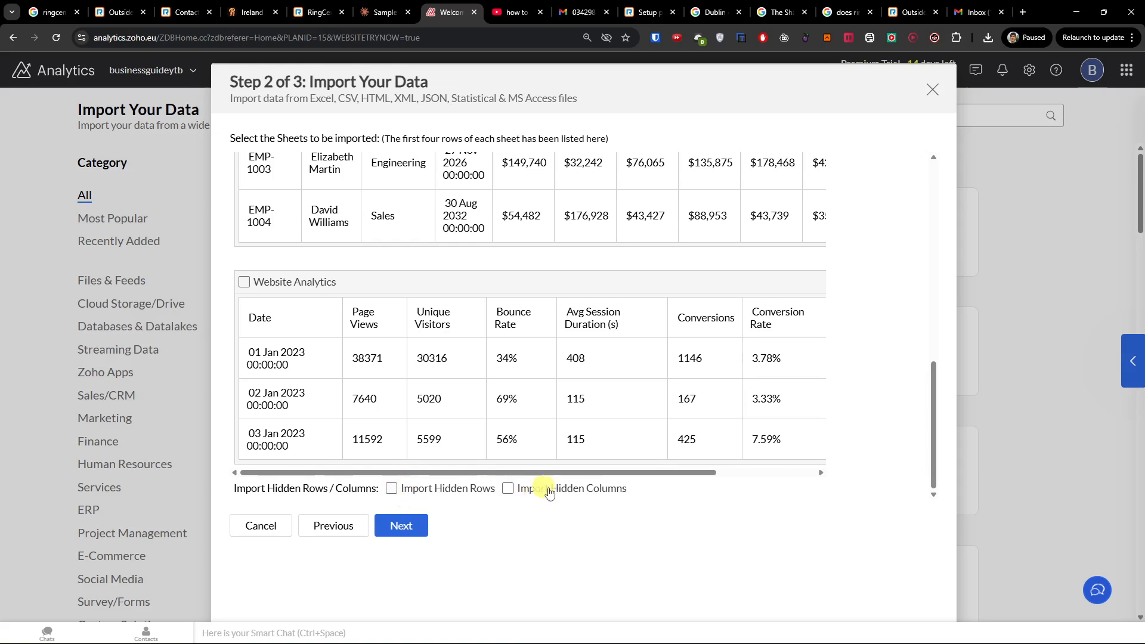
# Step: Continue to the final import settings with only the Sales Data sheet selected
pyautogui.click(403, 529)
pyautogui.doubleClick(369, 398)
pyautogui.click(400, 525)
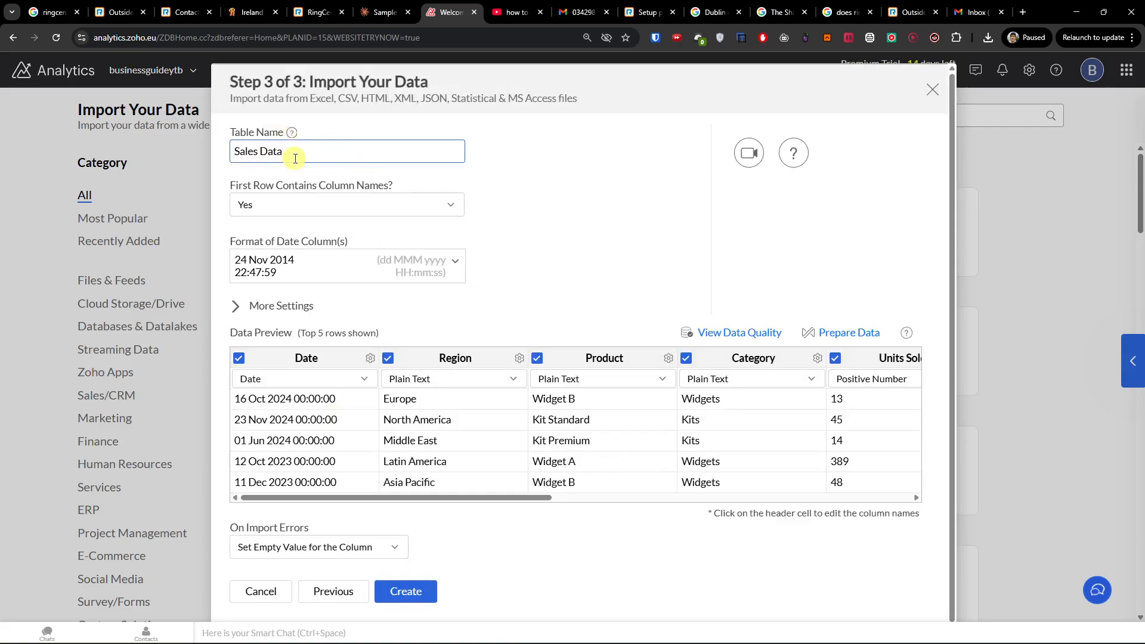
# Step: Review the table name, the first-row column names setting and the data preview columns for Sales Data
pyautogui.moveTo(298, 154); pyautogui.dragTo(169, 159)
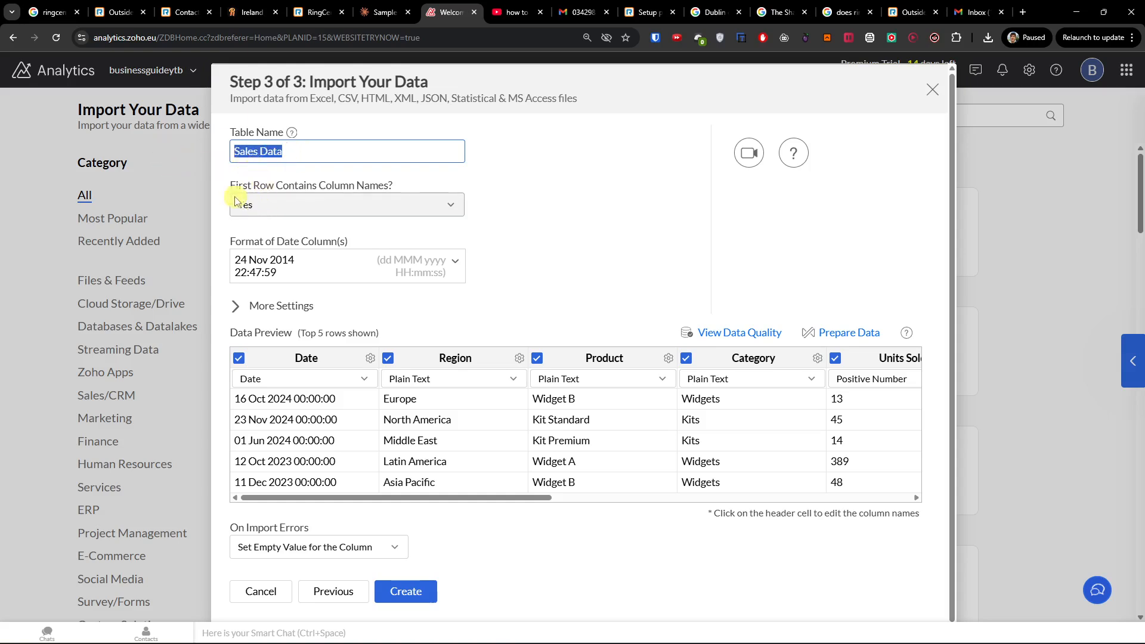
pyautogui.click(393, 216)
pyautogui.click(587, 213)
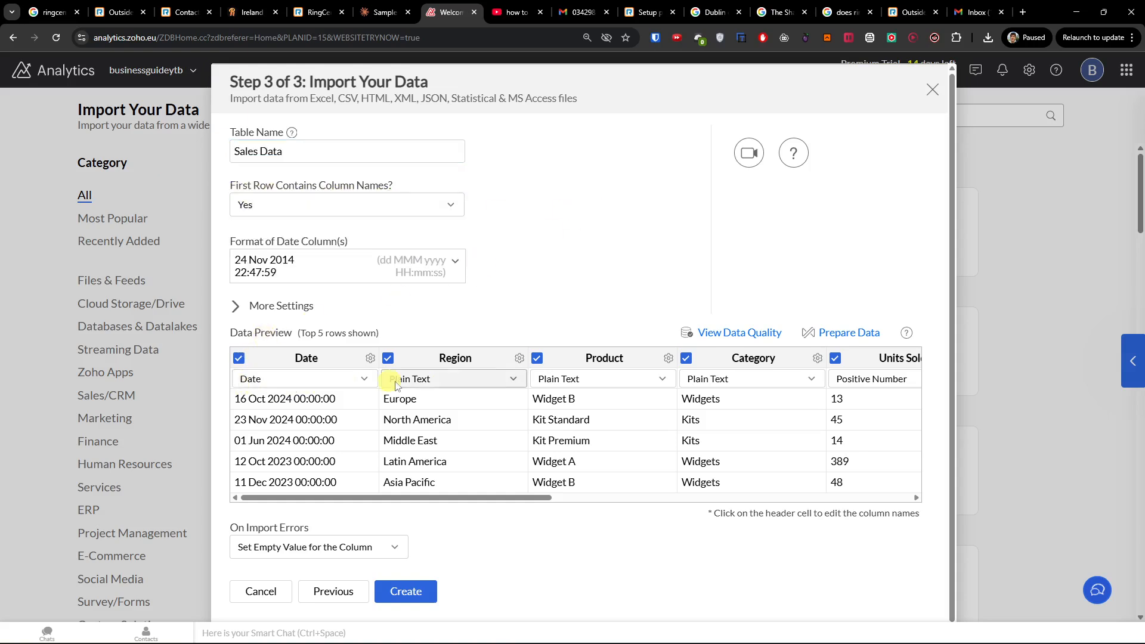
pyautogui.moveTo(512, 499); pyautogui.dragTo(412, 496)
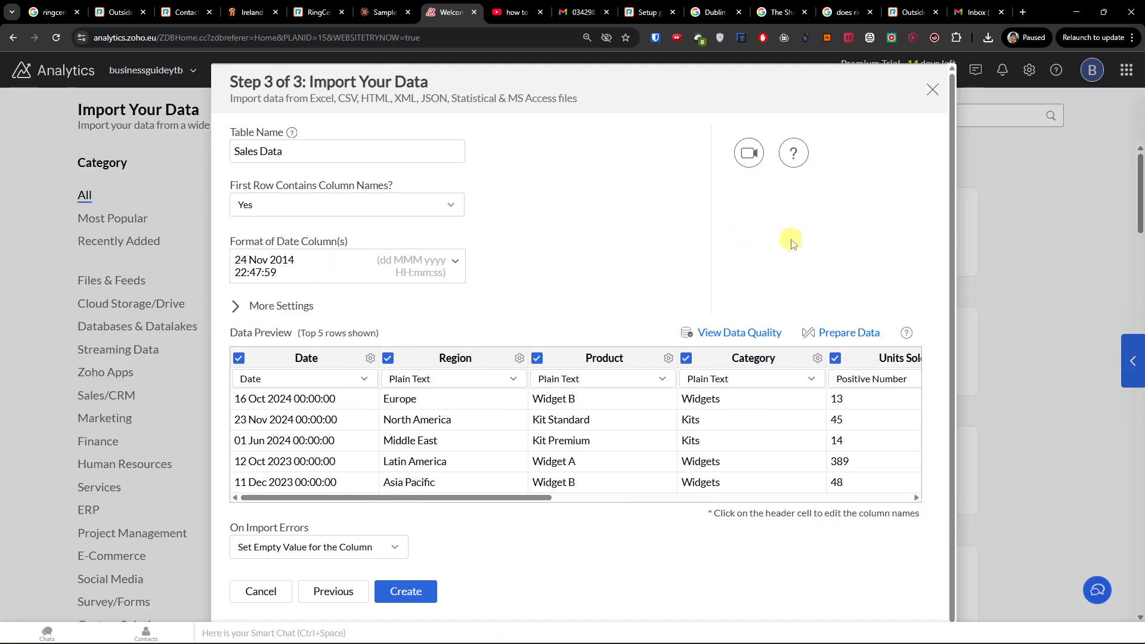
# Step: Set the import error handling to Don't Import the Data and create the Sales Data table
pyautogui.scroll(-1, 467, 296)
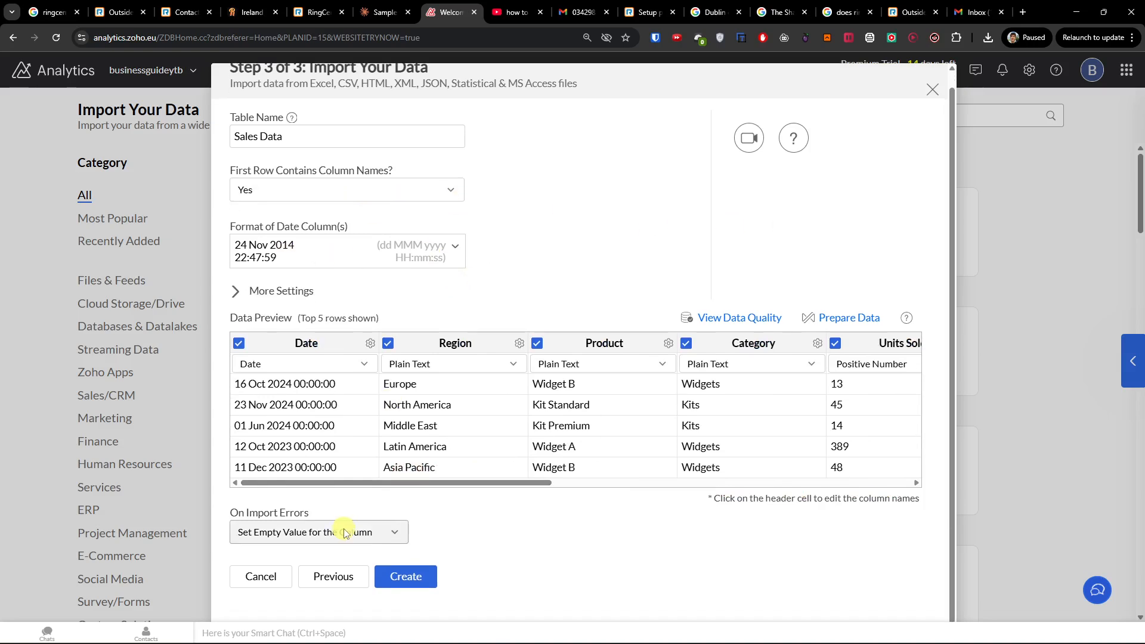
pyautogui.click(358, 537)
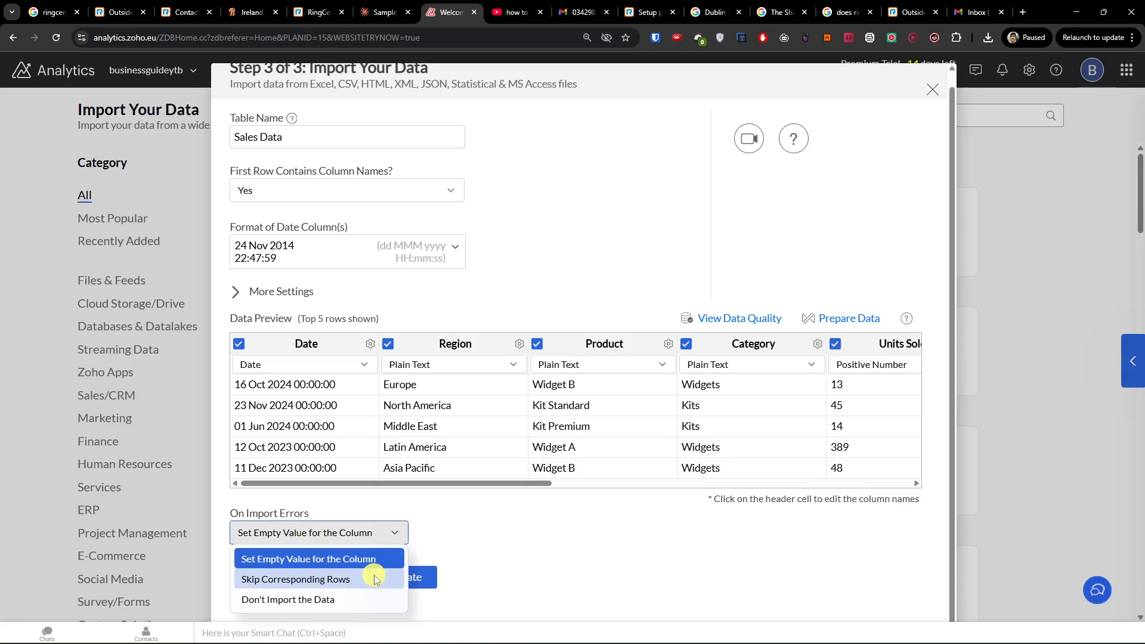
pyautogui.click(360, 600)
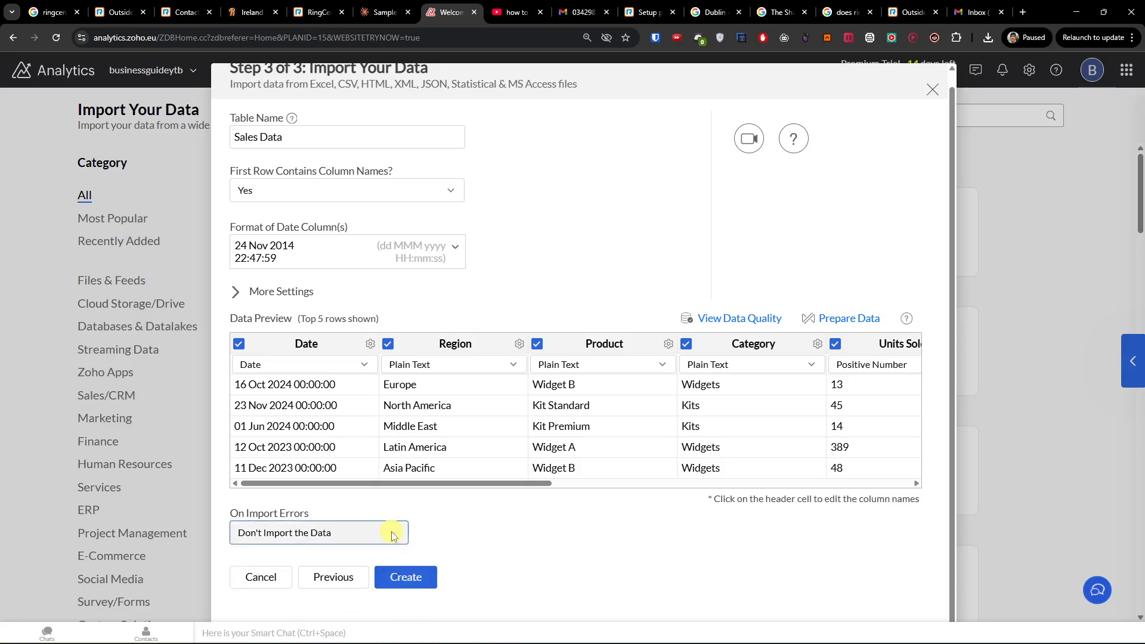
pyautogui.click(420, 578)
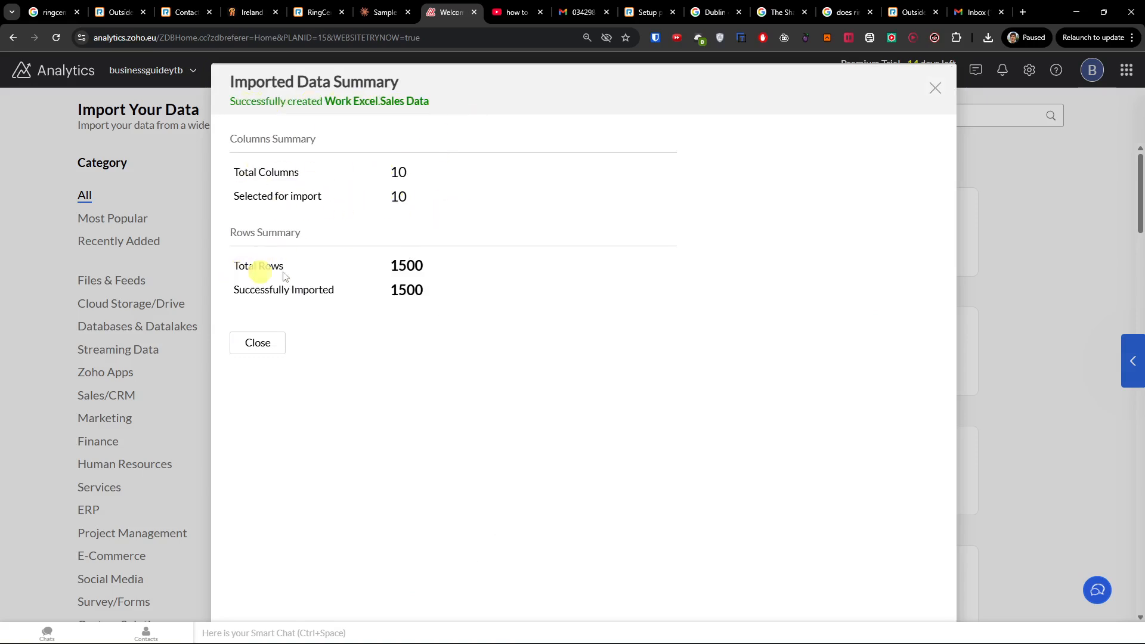
# Step: Close the import summary, accept automatic report generation for Sales Data and look through the suggested dashboards
pyautogui.click(267, 349)
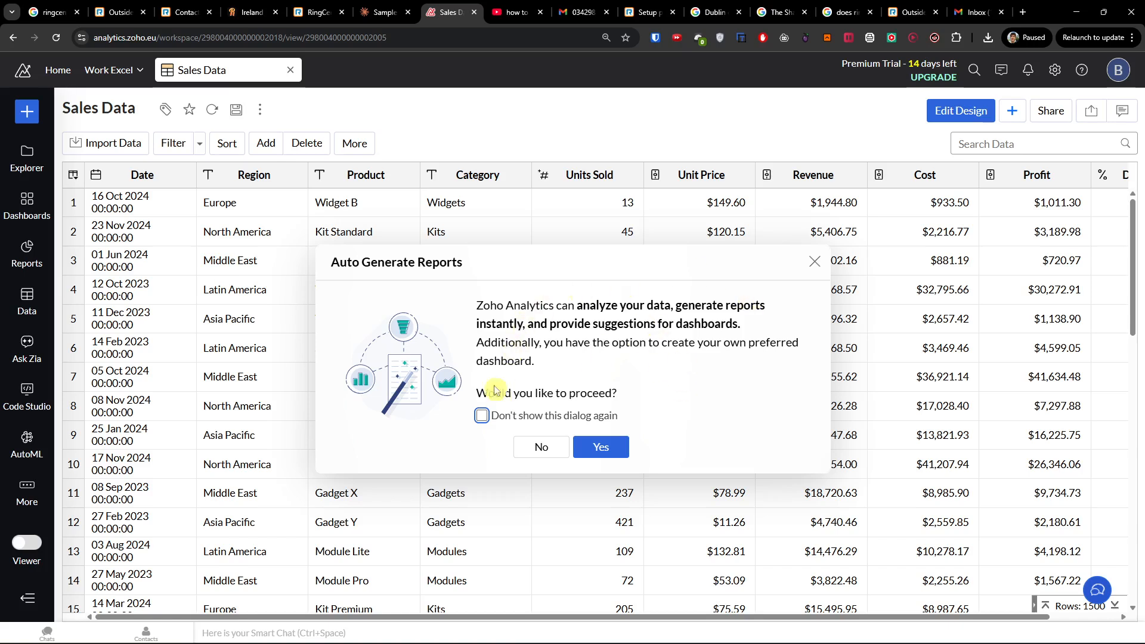
pyautogui.click(596, 447)
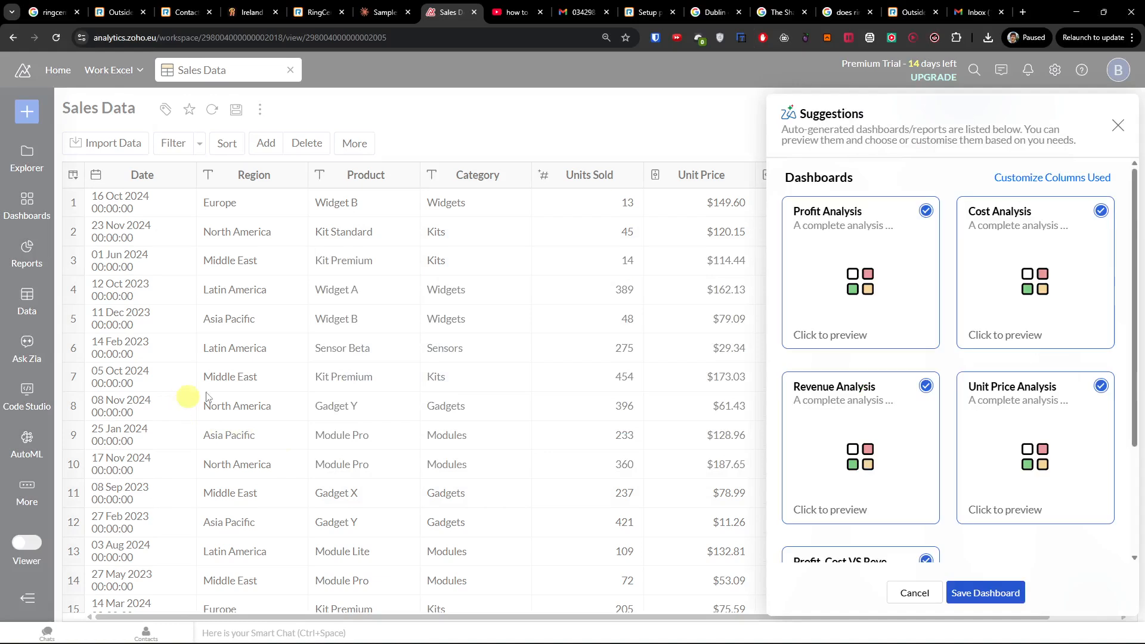
pyautogui.scroll(-3, 940, 446)
pyautogui.scroll(3, 948, 479)
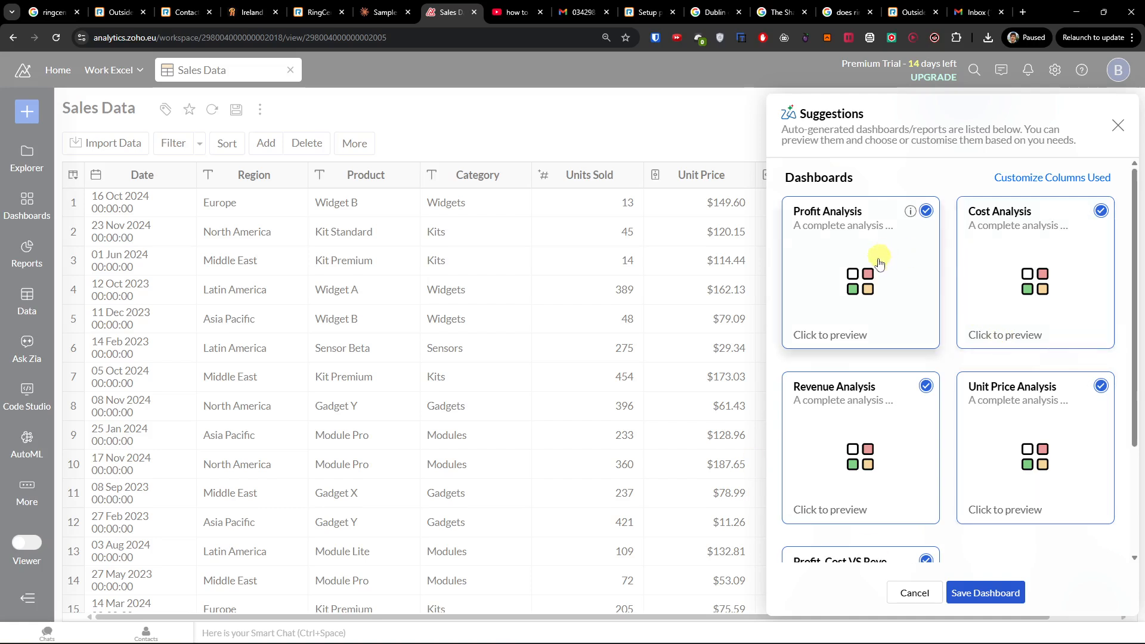
# Step: Preview the suggested Profit Analysis and Cost Analysis dashboards and look through their contents
pyautogui.click(872, 276)
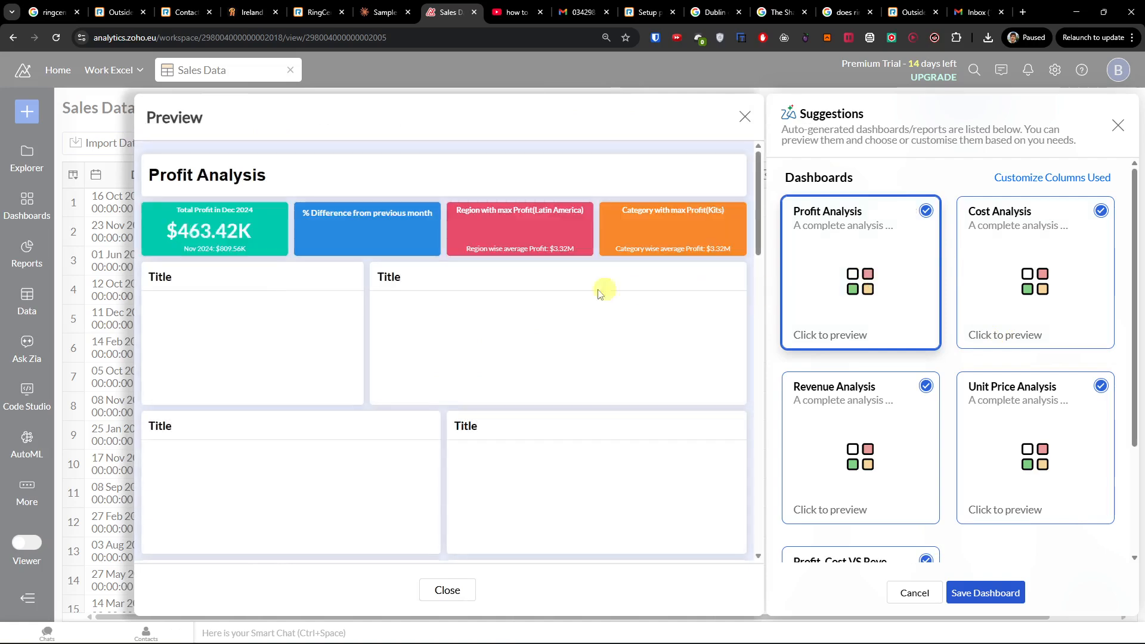
pyautogui.scroll(-2, 374, 340)
pyautogui.scroll(2, 455, 358)
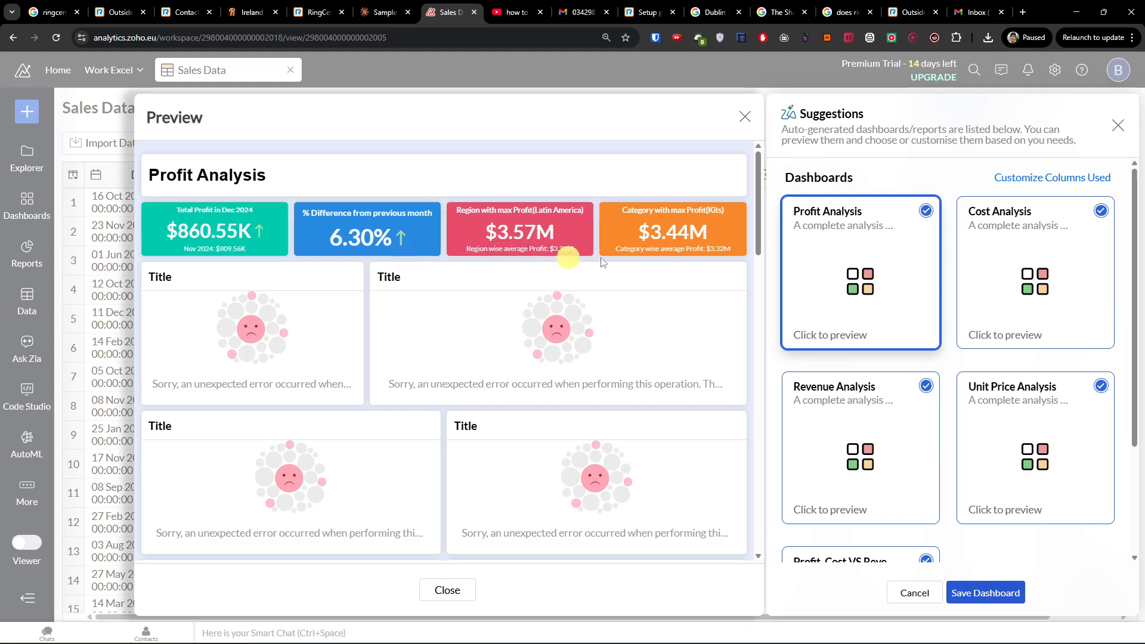
pyautogui.scroll(-3, 614, 358)
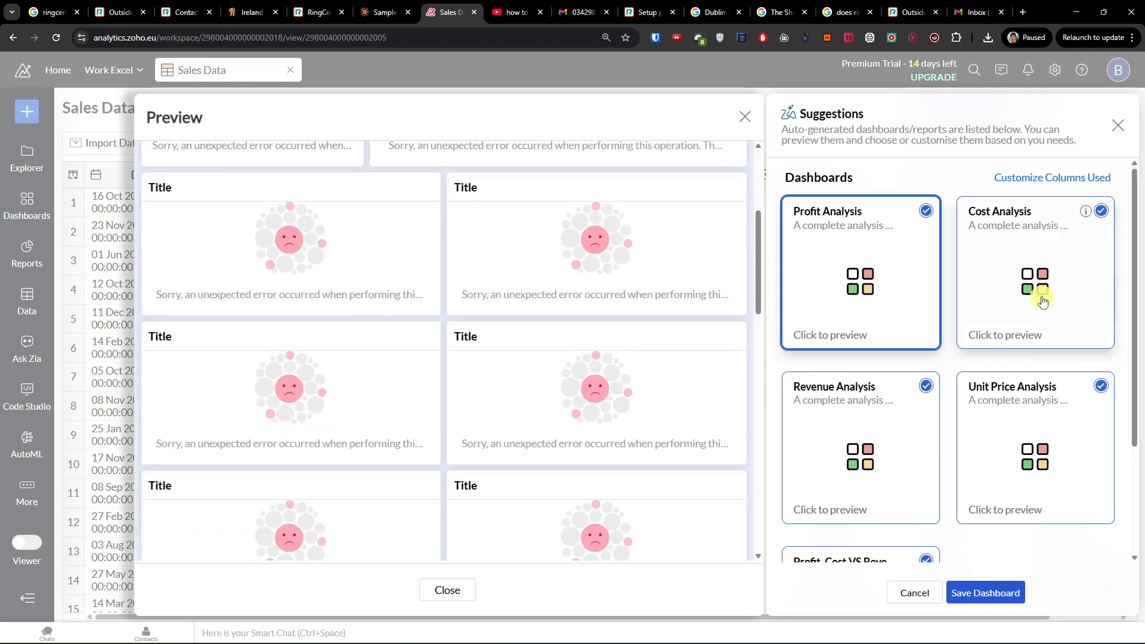
pyautogui.click(1041, 298)
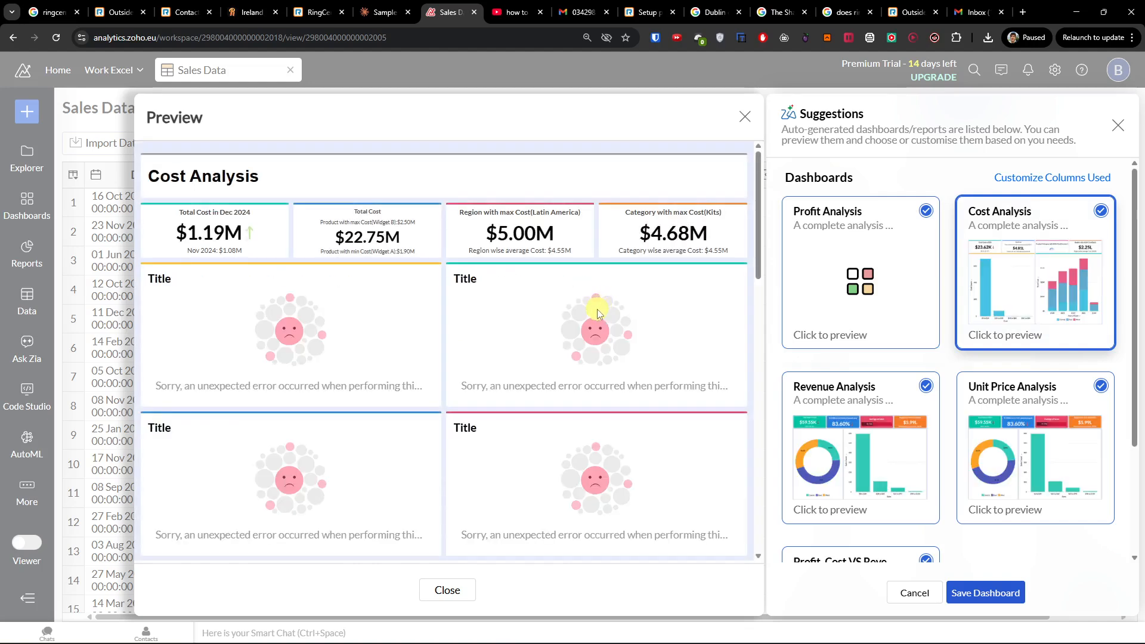
pyautogui.scroll(-3, 597, 309)
pyautogui.scroll(3, 596, 309)
# Step: Preview the suggested Revenue Analysis and Unit Price Analysis dashboards
pyautogui.click(853, 438)
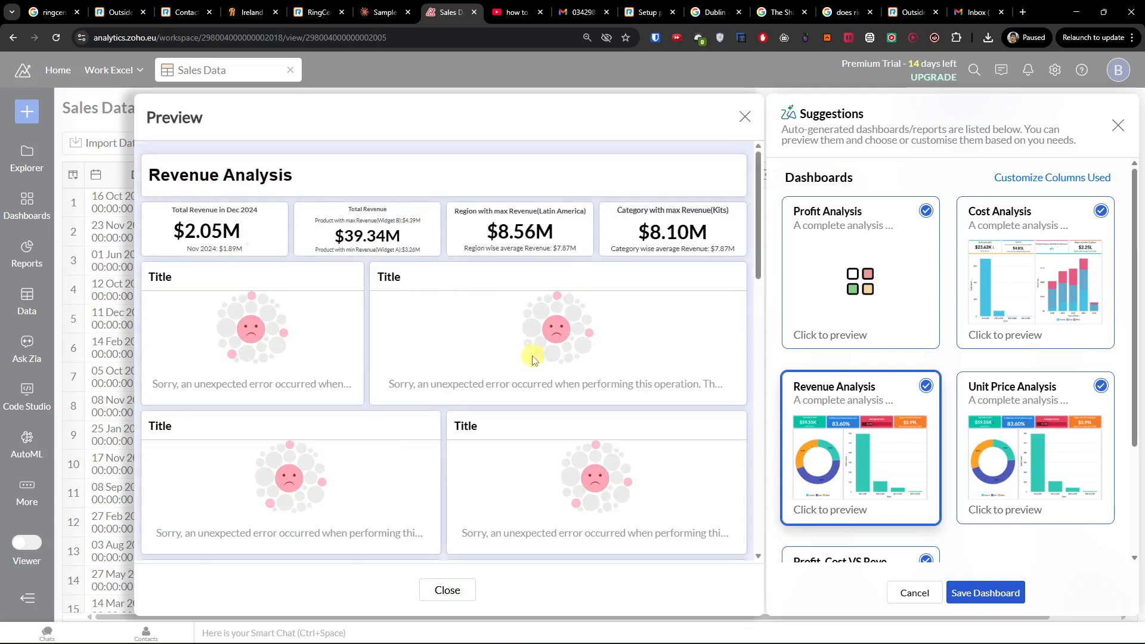
pyautogui.click(309, 323)
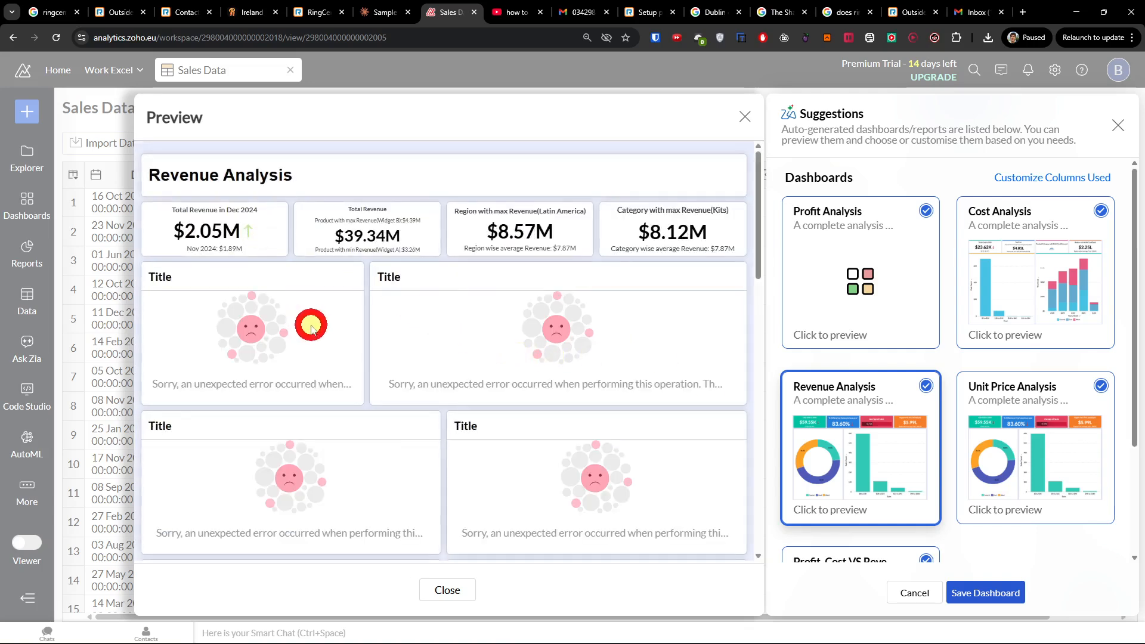
pyautogui.click(1068, 503)
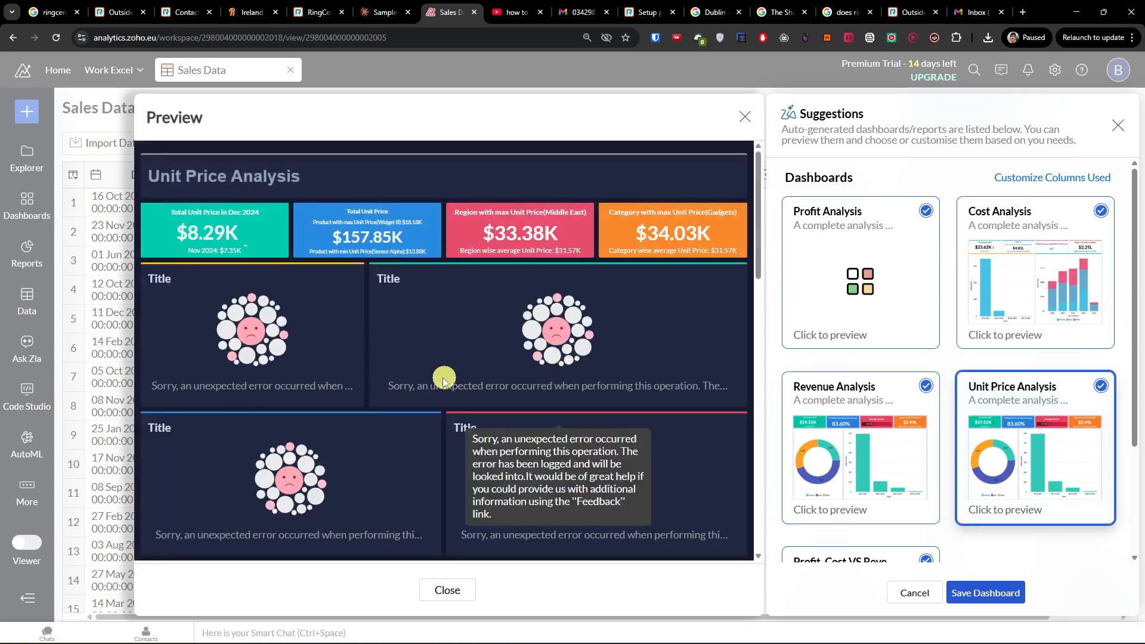
# Step: Save all the suggested dashboards and dismiss the page tour on the Cost Analysis Dashboard
pyautogui.click(1017, 596)
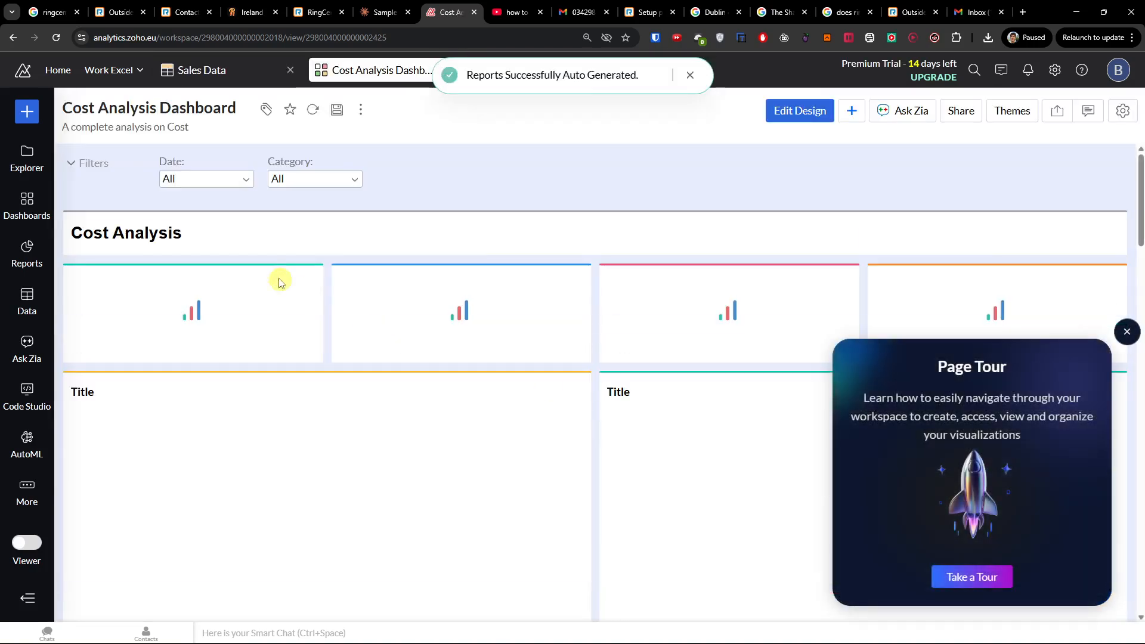
pyautogui.click(1127, 333)
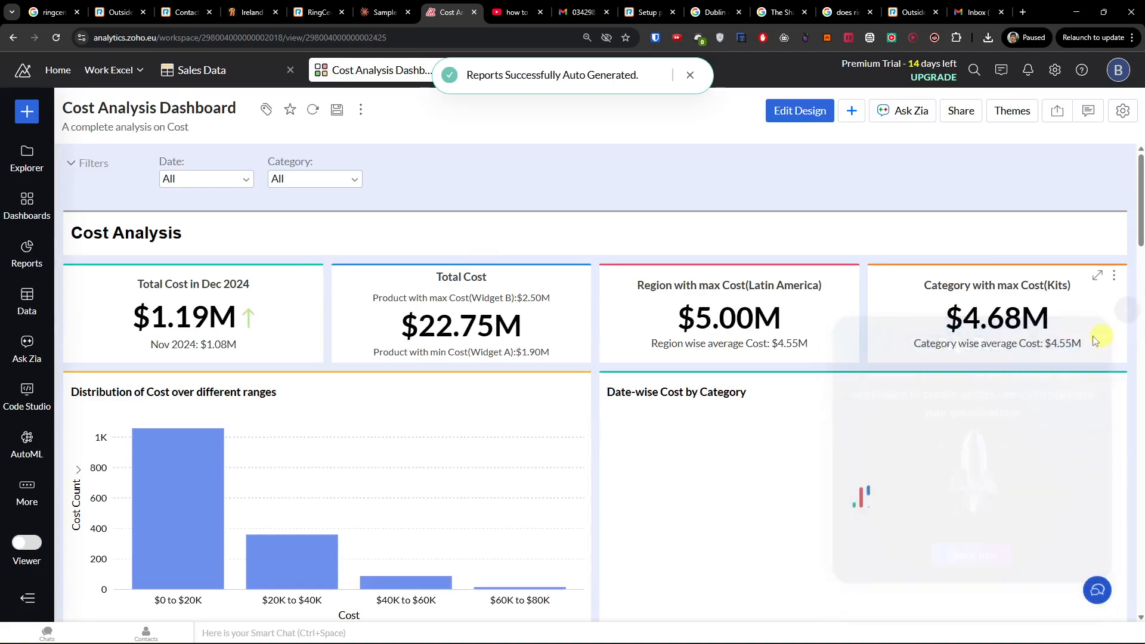
pyautogui.scroll(-2, 631, 384)
pyautogui.scroll(2, 588, 396)
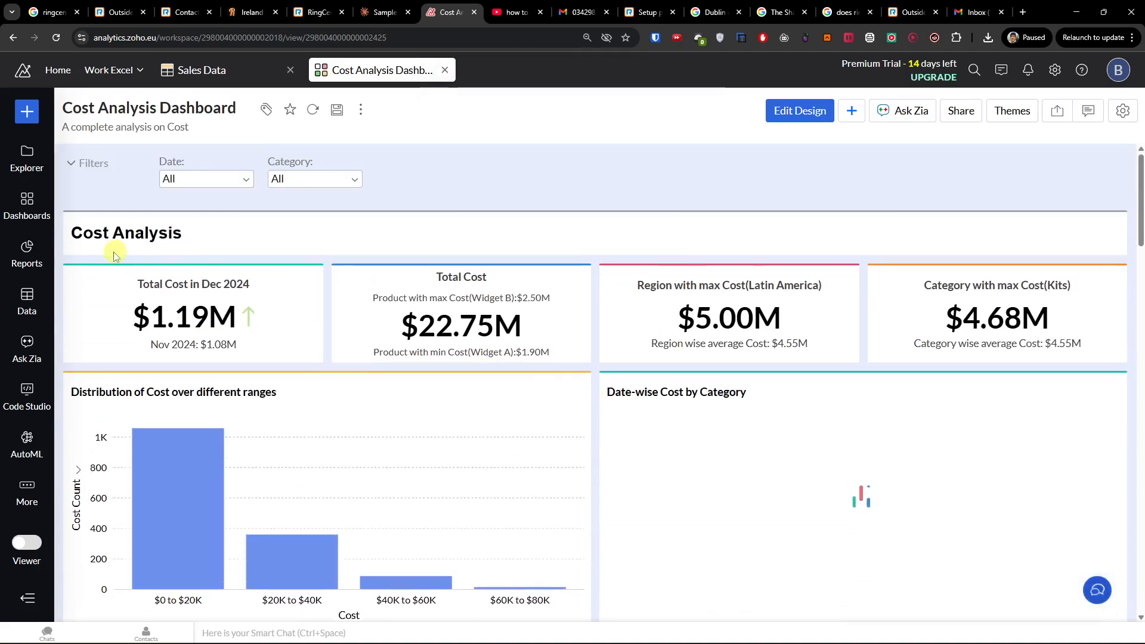
# Step: Return to the Sales Data table and look through its rows and columns up to Discount %
pyautogui.click(25, 164)
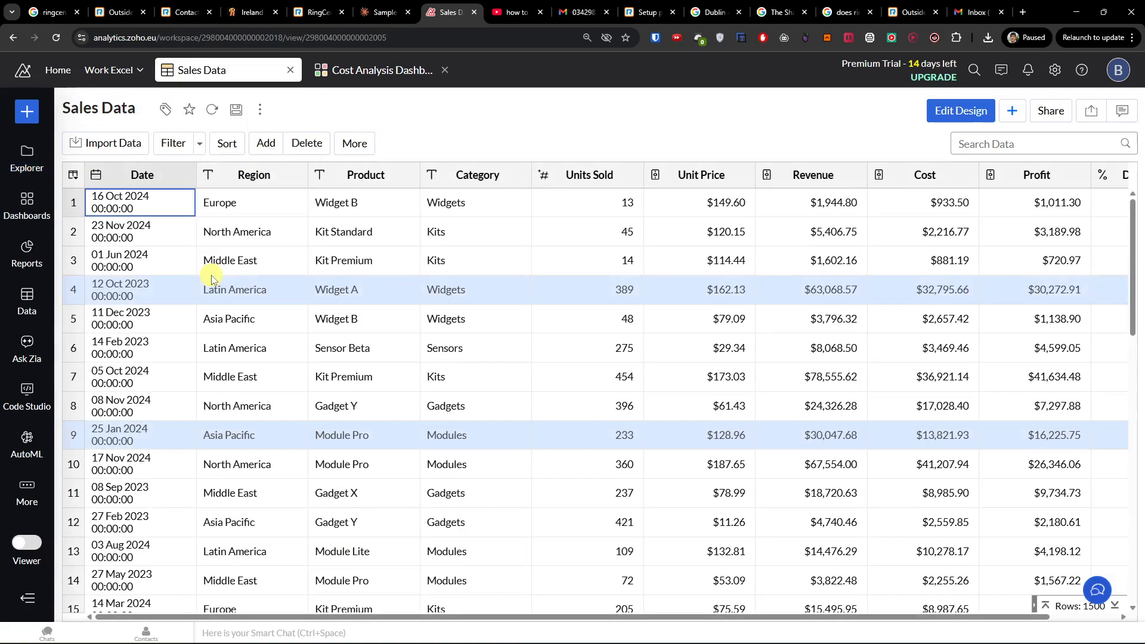
pyautogui.doubleClick(468, 237)
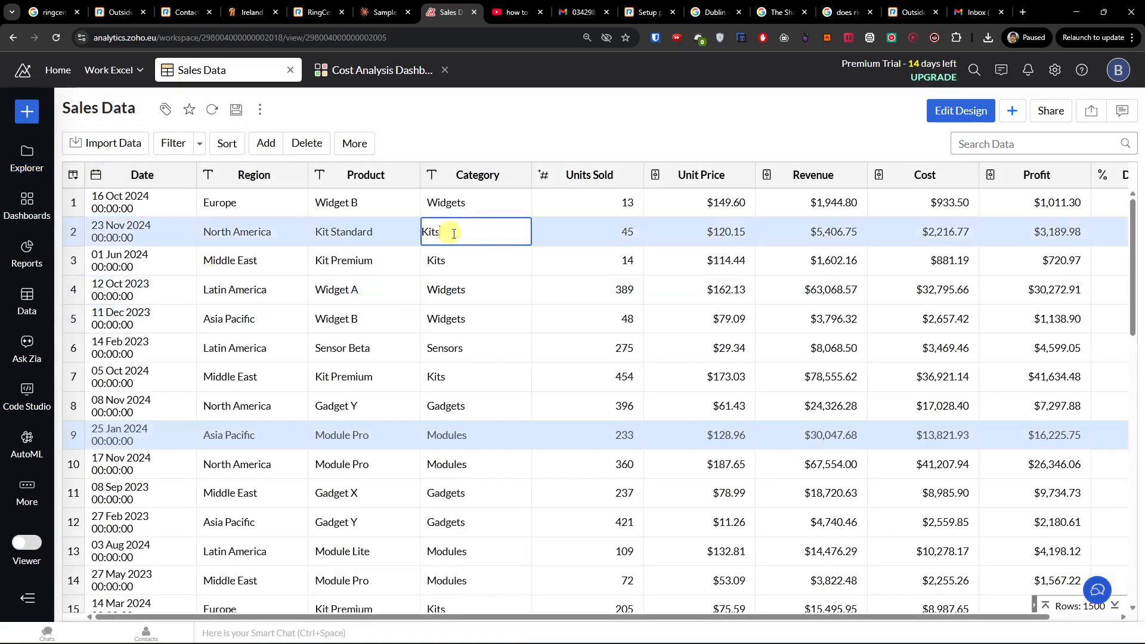
pyautogui.click(626, 282)
pyautogui.moveTo(323, 622); pyautogui.dragTo(610, 616)
pyautogui.click(756, 407)
pyautogui.scroll(12, 756, 407)
pyautogui.moveTo(537, 619); pyautogui.dragTo(767, 614)
pyautogui.scroll(3, 728, 544)
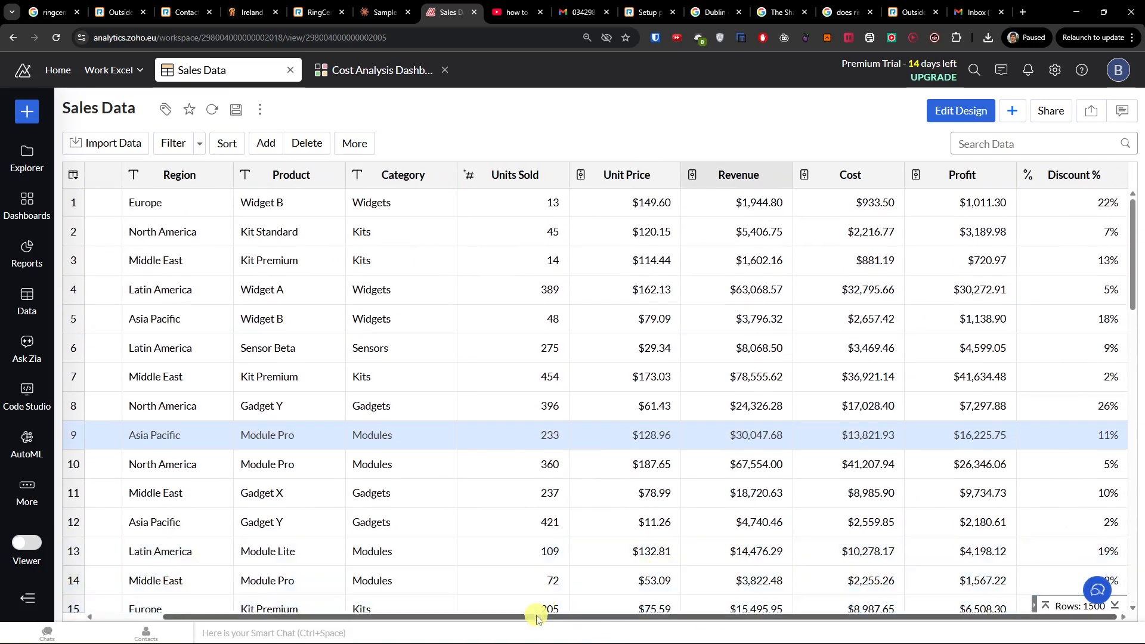
pyautogui.moveTo(536, 618); pyautogui.dragTo(386, 609)
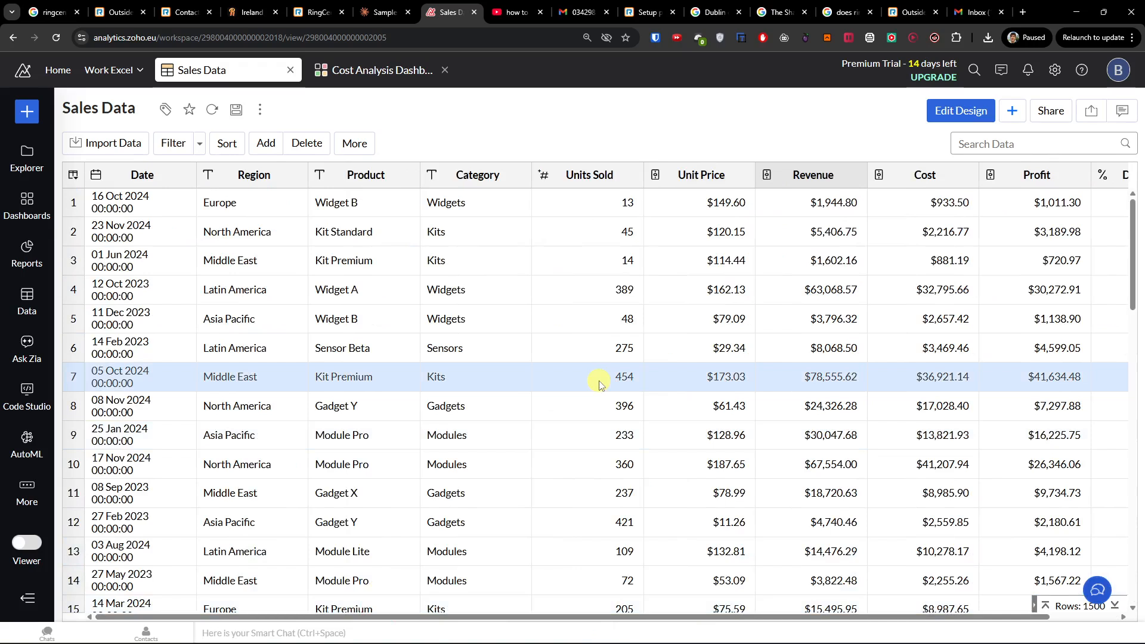
# Step: Review the options for creating new tables, views and reports from Sales Data and in the workspace
pyautogui.click(1008, 112)
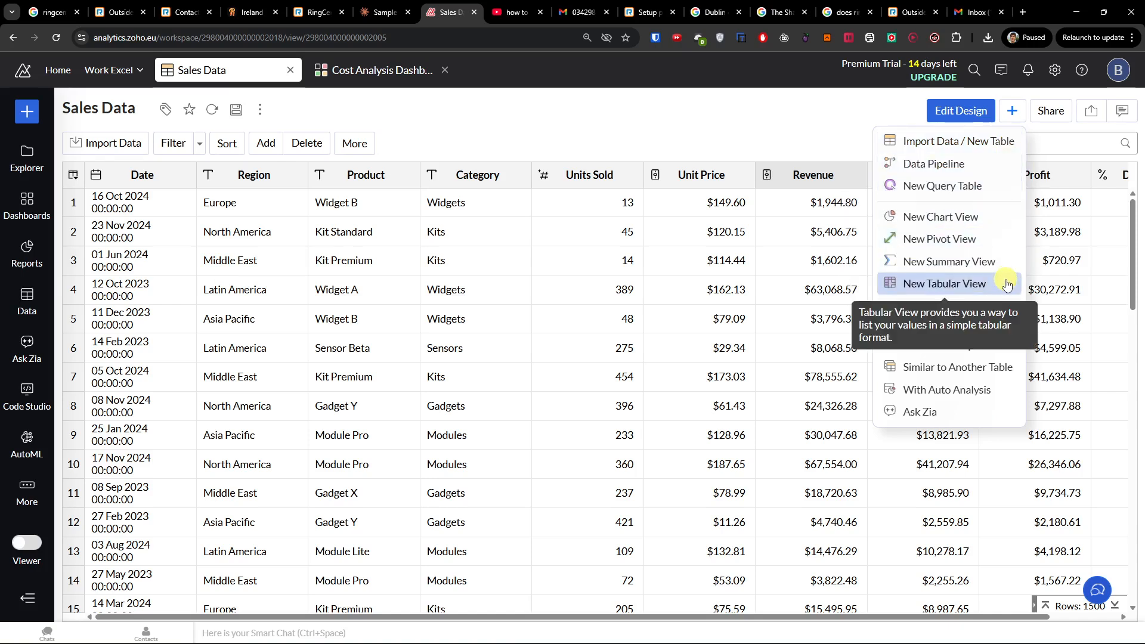
pyautogui.click(686, 98)
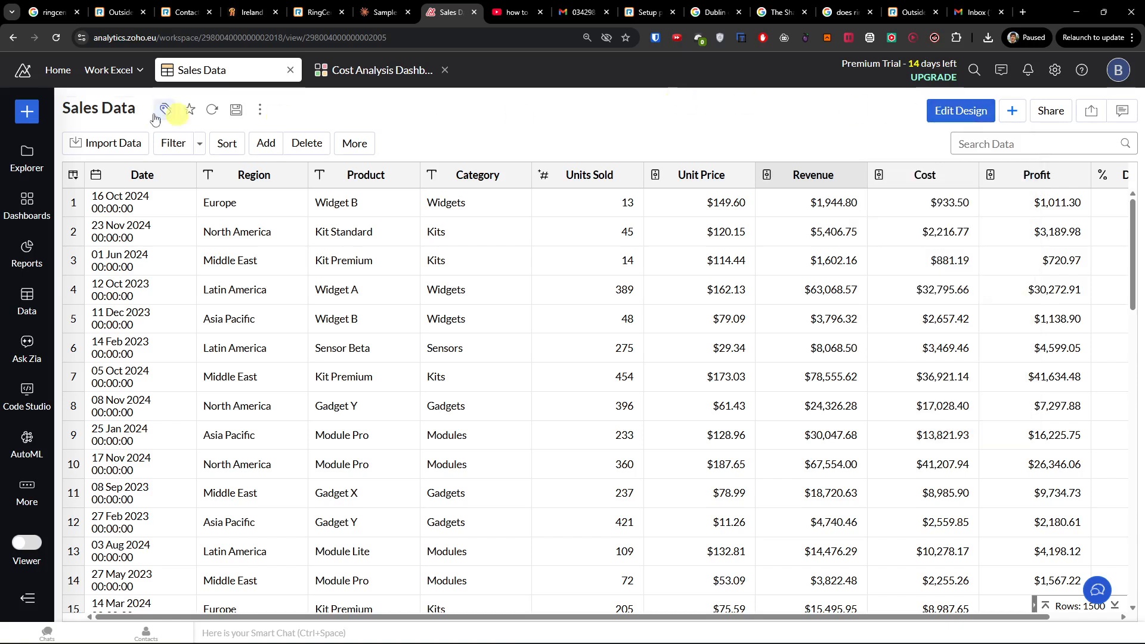
pyautogui.click(32, 111)
pyautogui.scroll(-6, 184, 201)
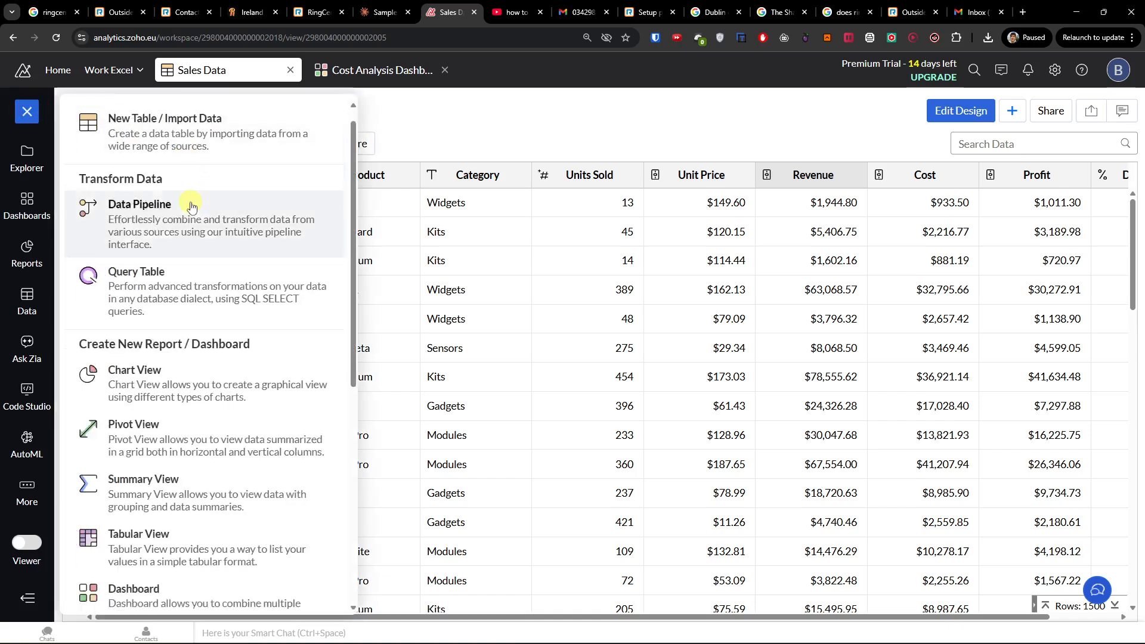
pyautogui.scroll(6, 207, 276)
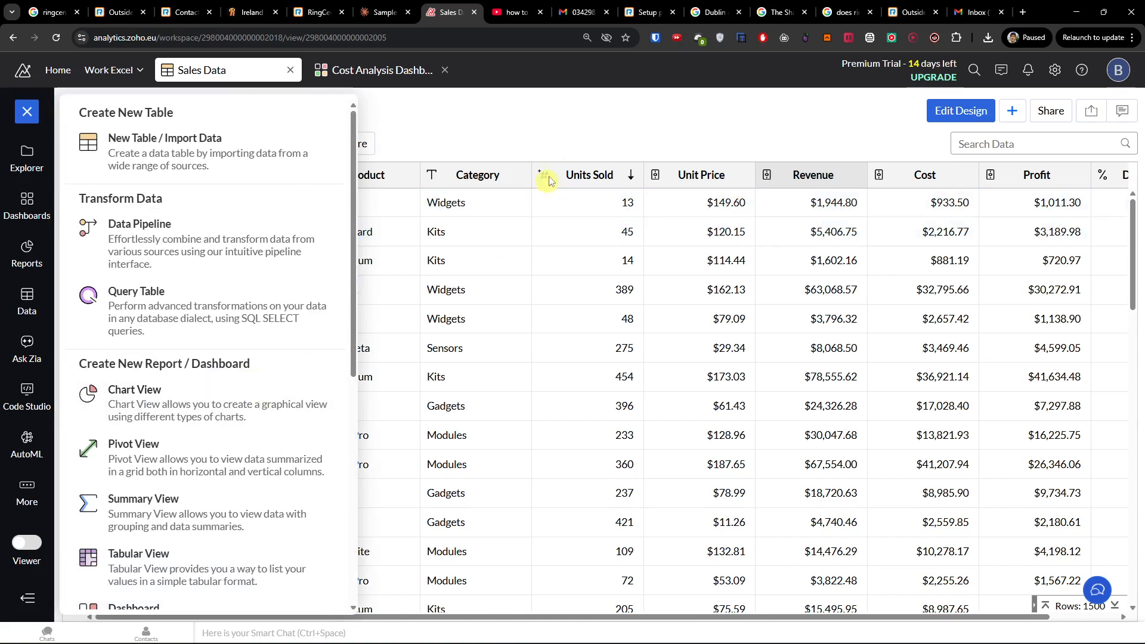
pyautogui.click(559, 132)
# Step: Open the auto-generated Profit, Cost VS Revenue Dashboard and look through its charts
pyautogui.click(25, 206)
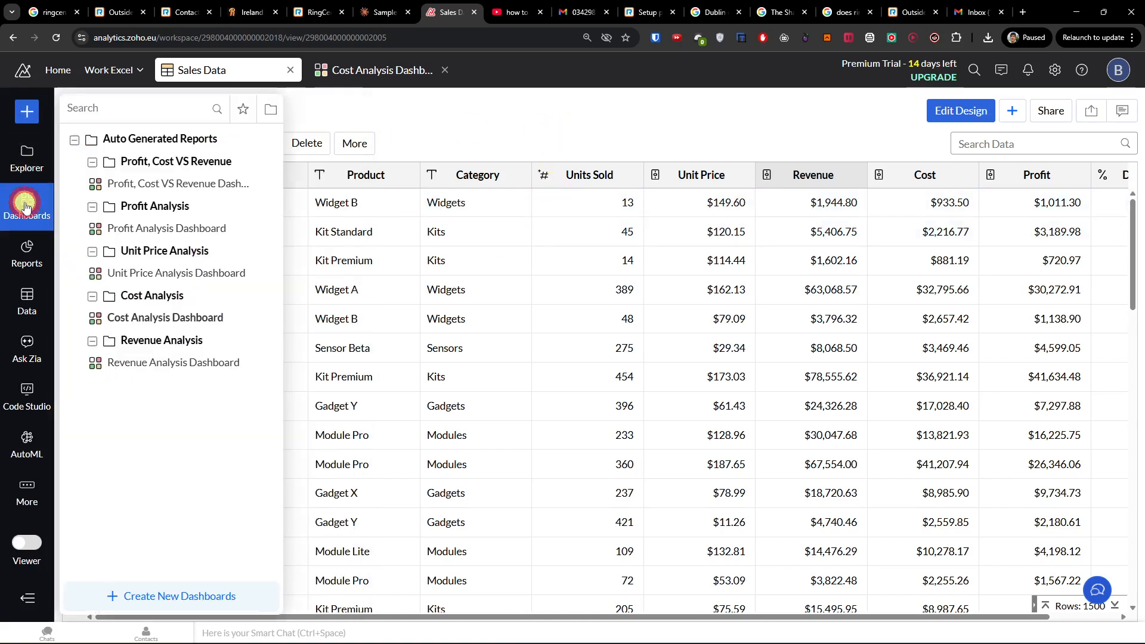
pyautogui.click(191, 185)
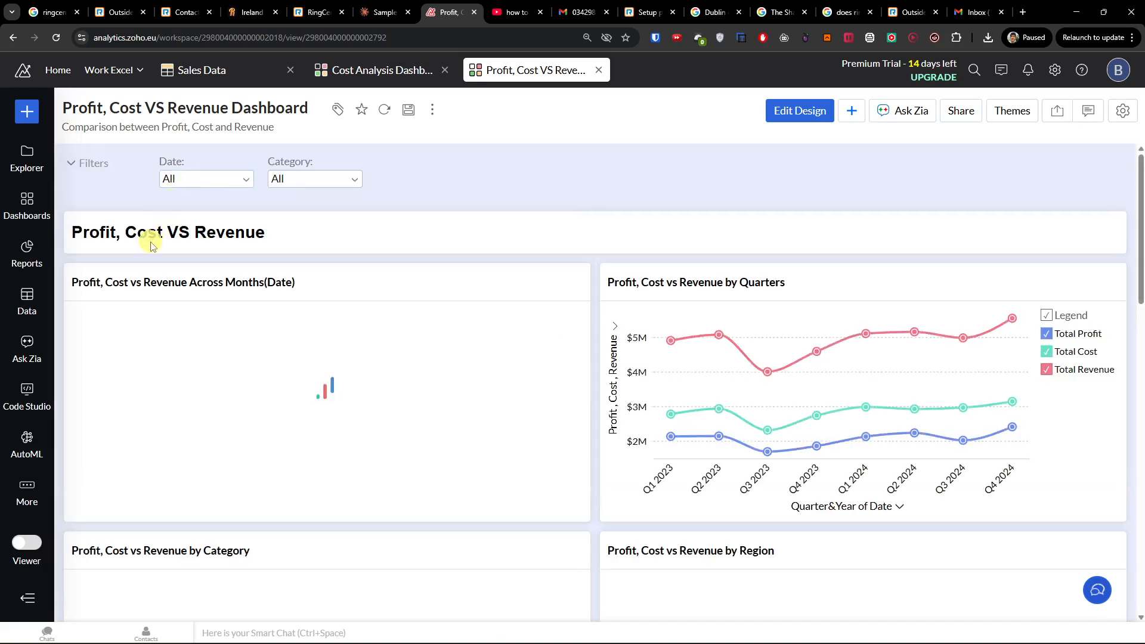
pyautogui.scroll(-4, 149, 248)
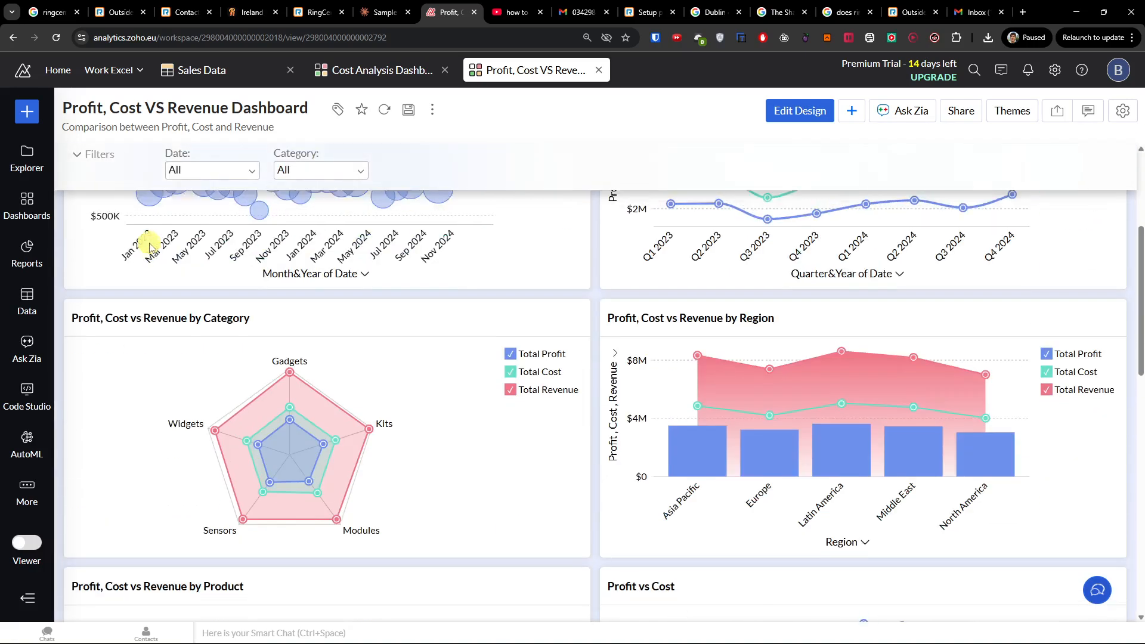
pyautogui.scroll(4, 149, 247)
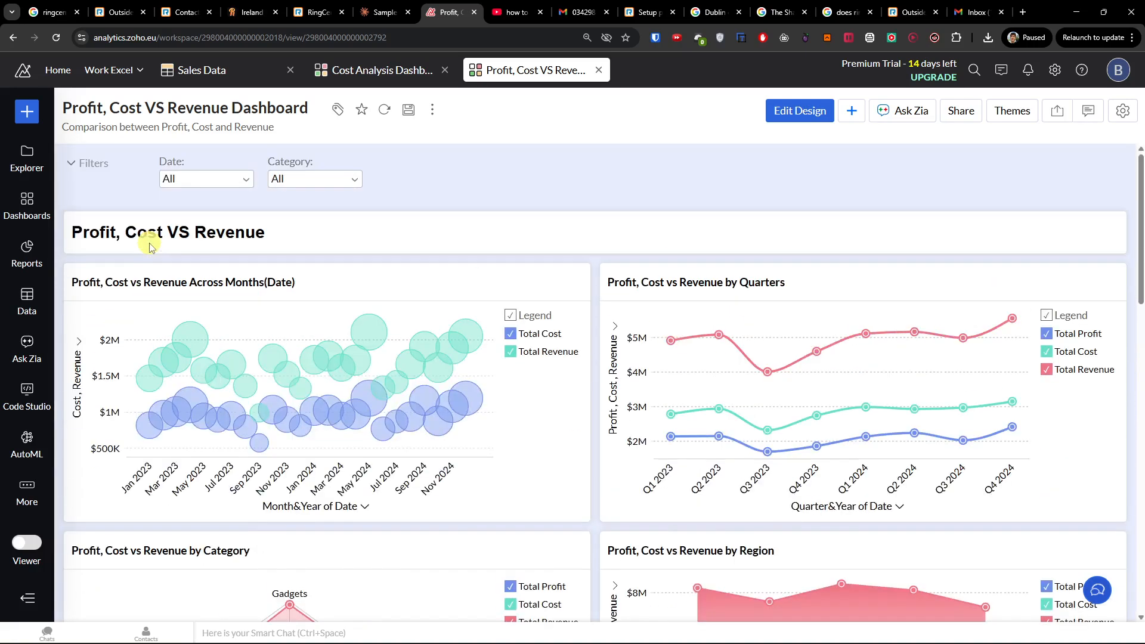
# Step: Open the auto-generated Revenue Analysis Dashboard and examine its category, region and product revenue charts
pyautogui.click(26, 216)
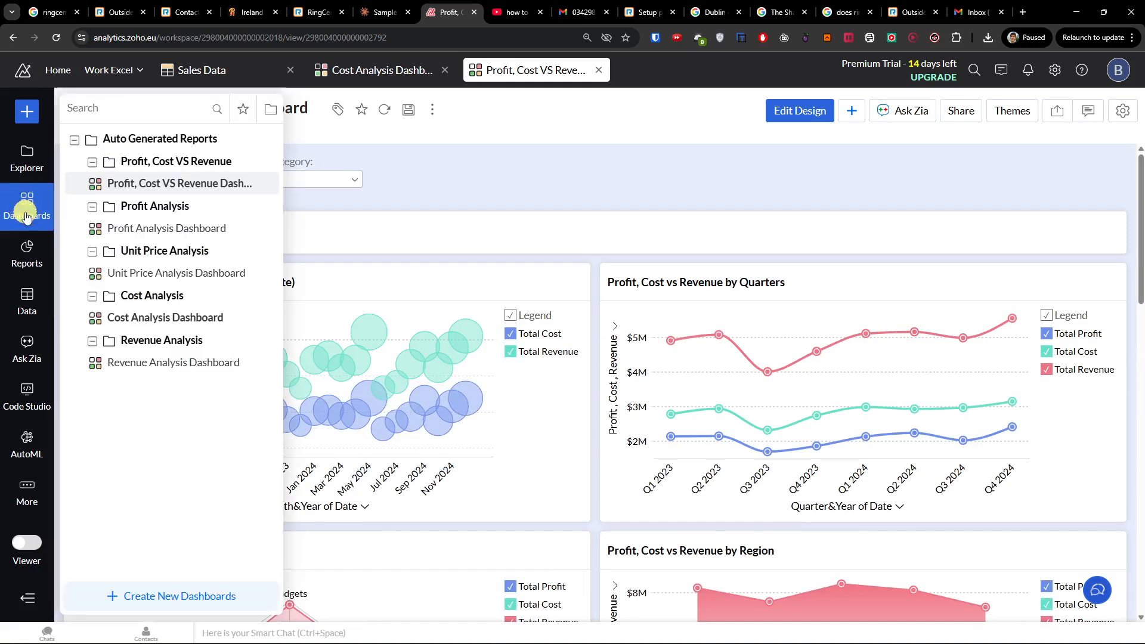
pyautogui.click(203, 364)
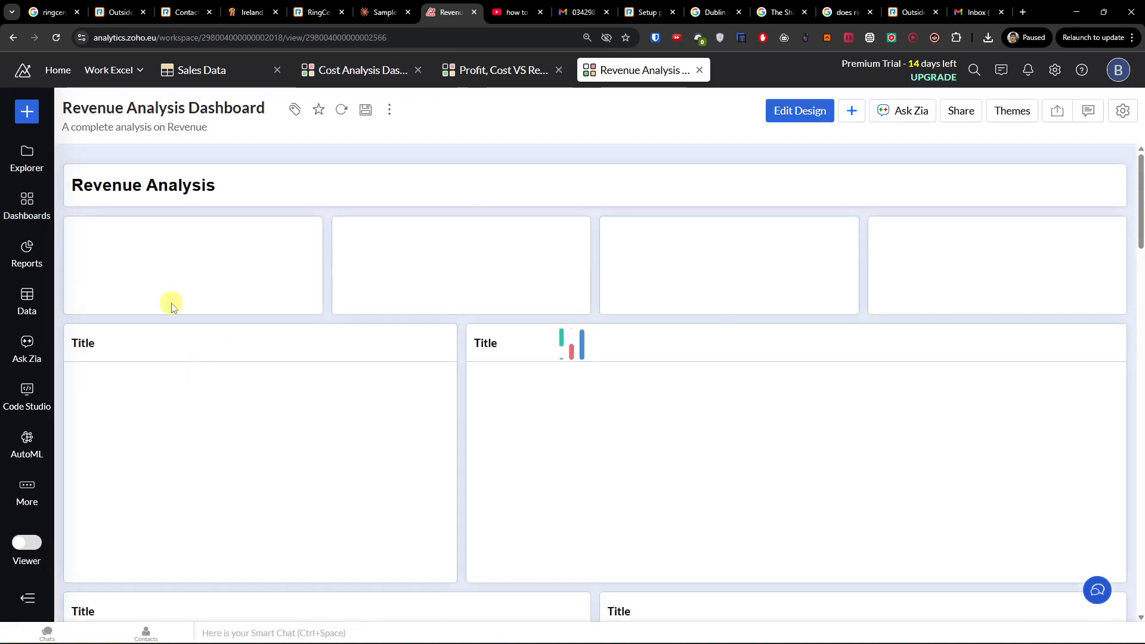
pyautogui.scroll(-2, 169, 301)
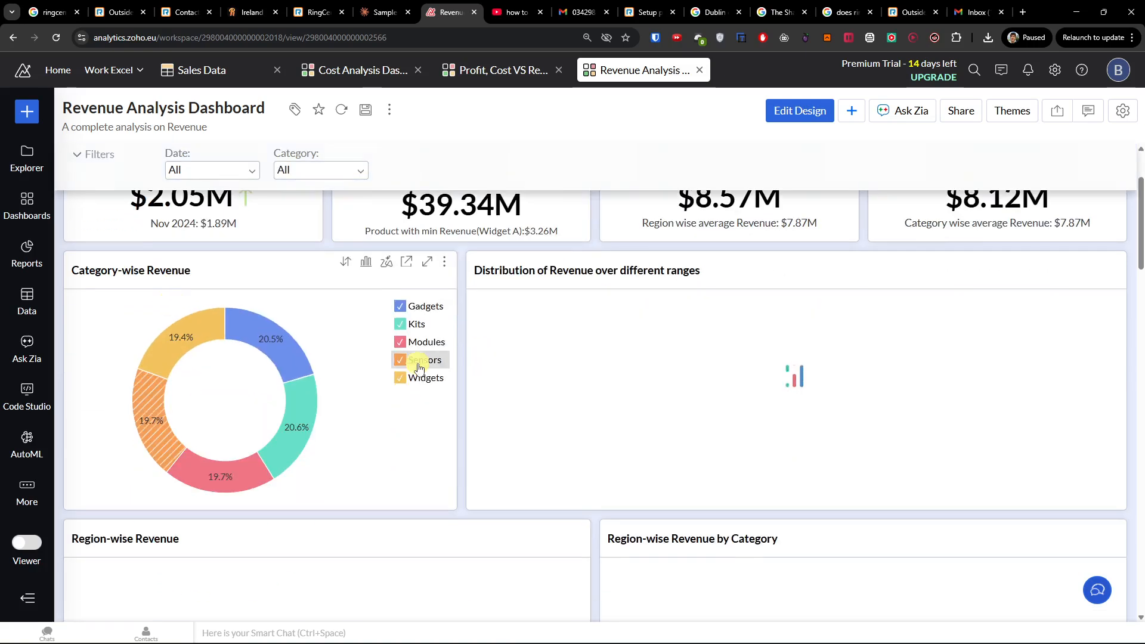
pyautogui.scroll(-8, 471, 372)
pyautogui.scroll(4, 470, 375)
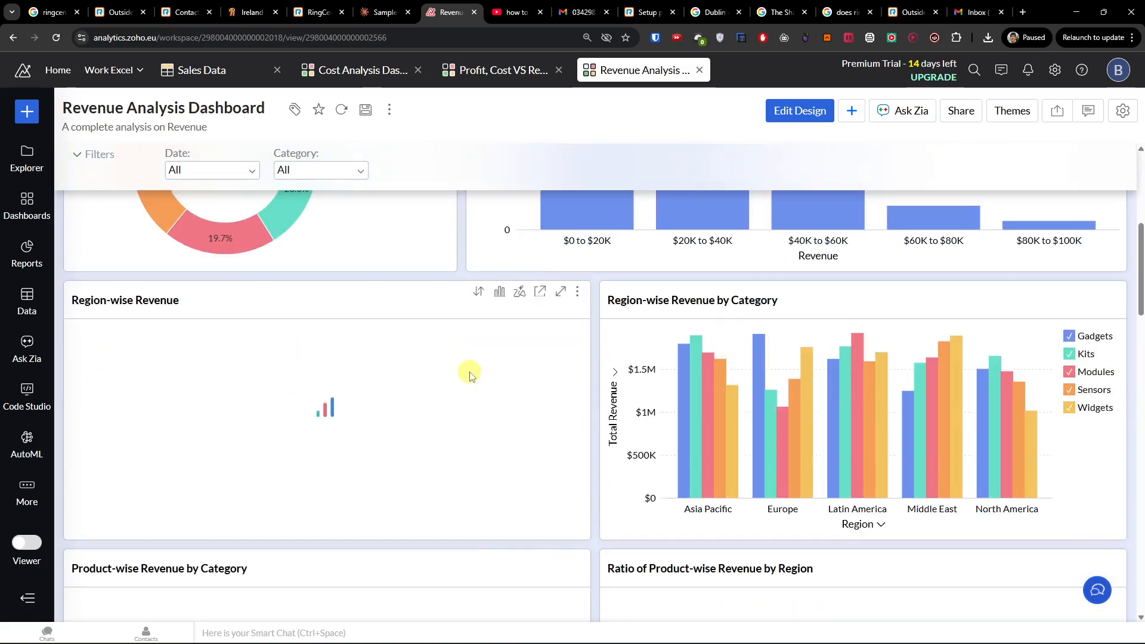
pyautogui.scroll(2, 470, 375)
pyautogui.scroll(-8, 468, 373)
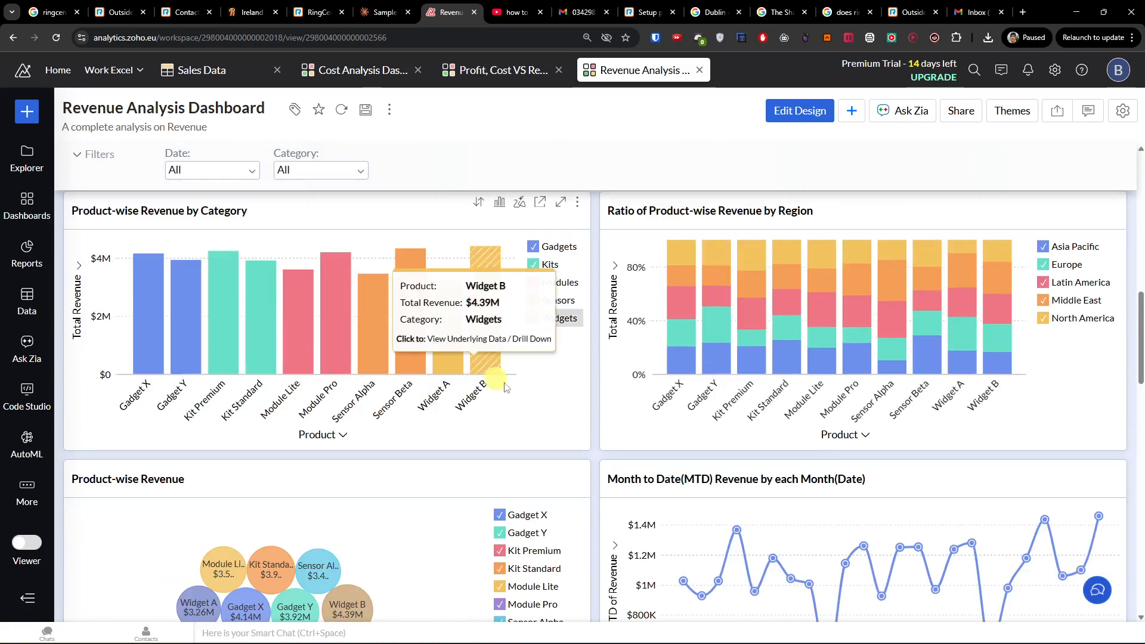
pyautogui.scroll(8, 588, 426)
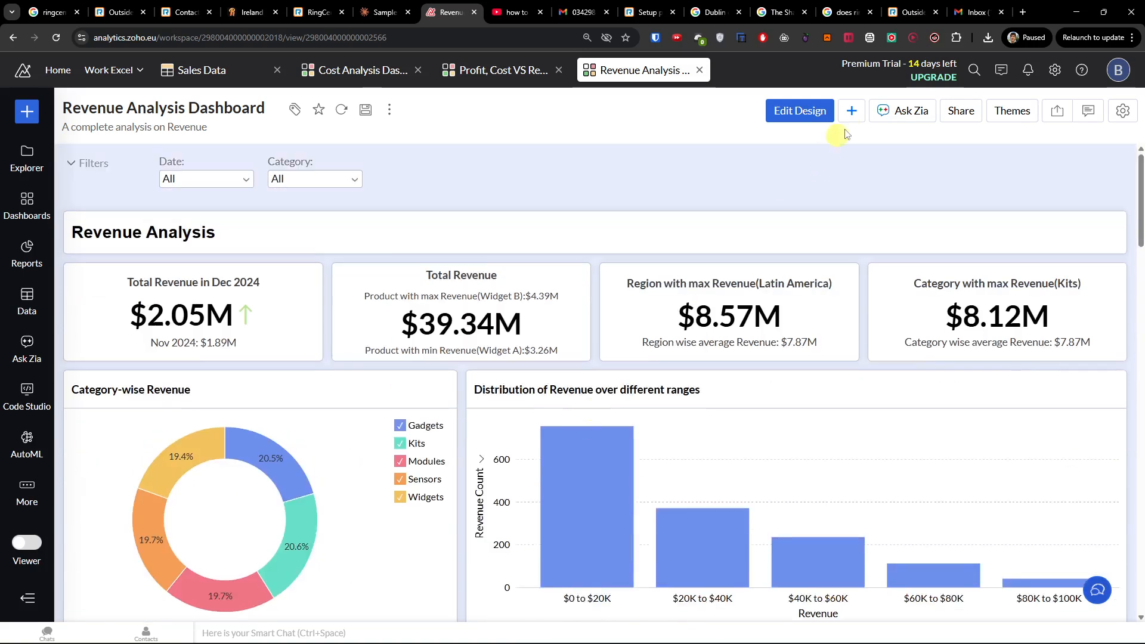
# Step: Create a new blank dashboard and go through the dashboard designer tour to its end
pyautogui.click(23, 219)
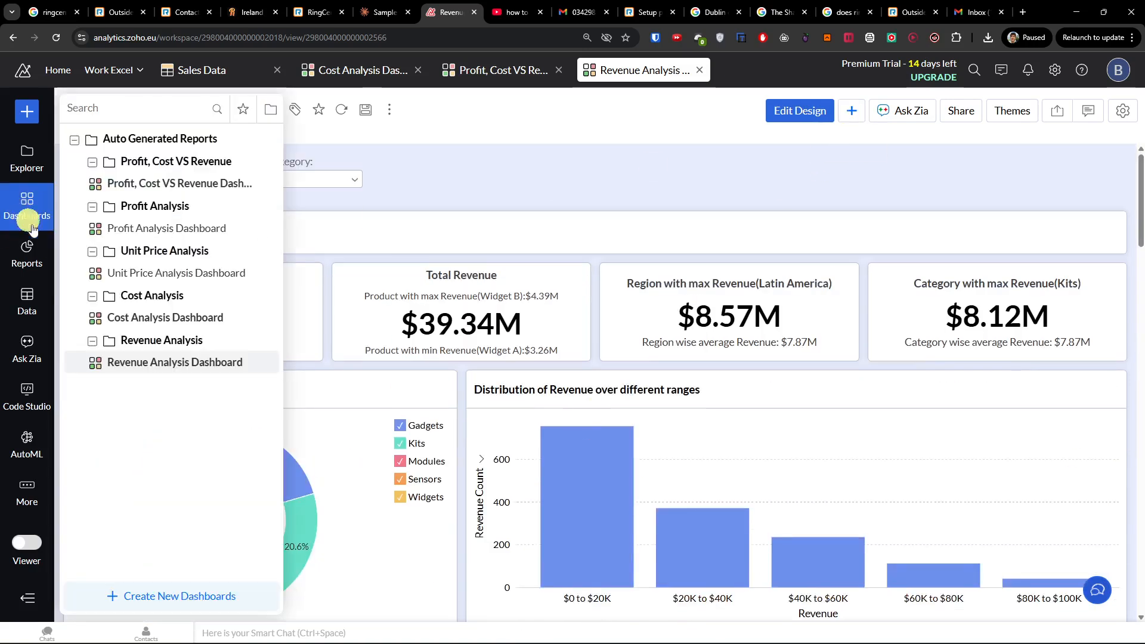
pyautogui.click(199, 592)
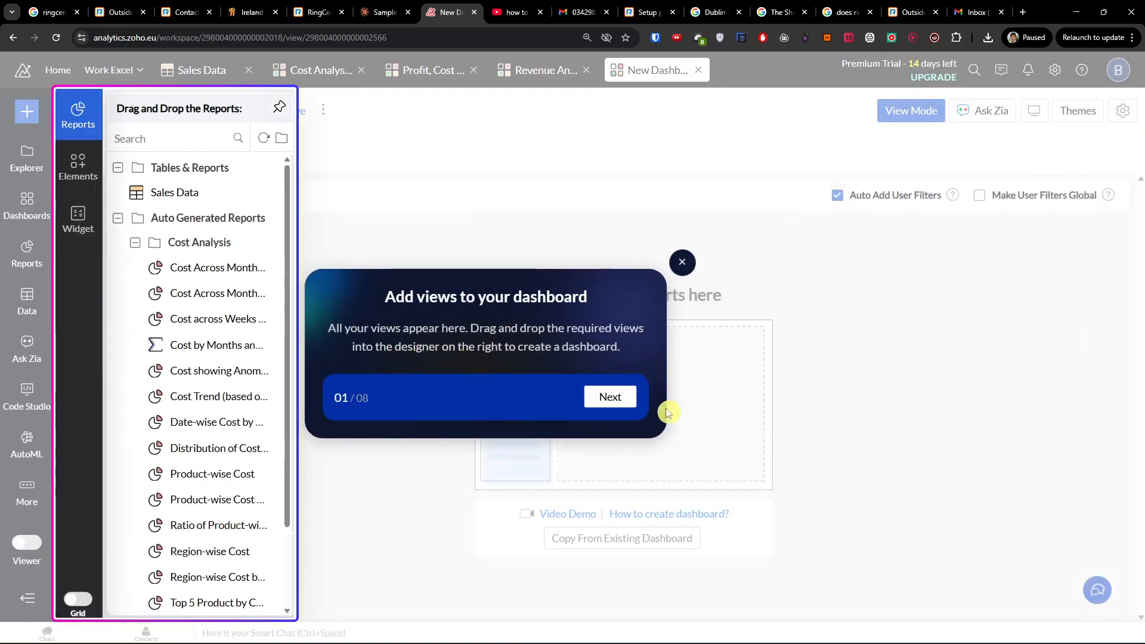
pyautogui.click(625, 393)
pyautogui.click(622, 395)
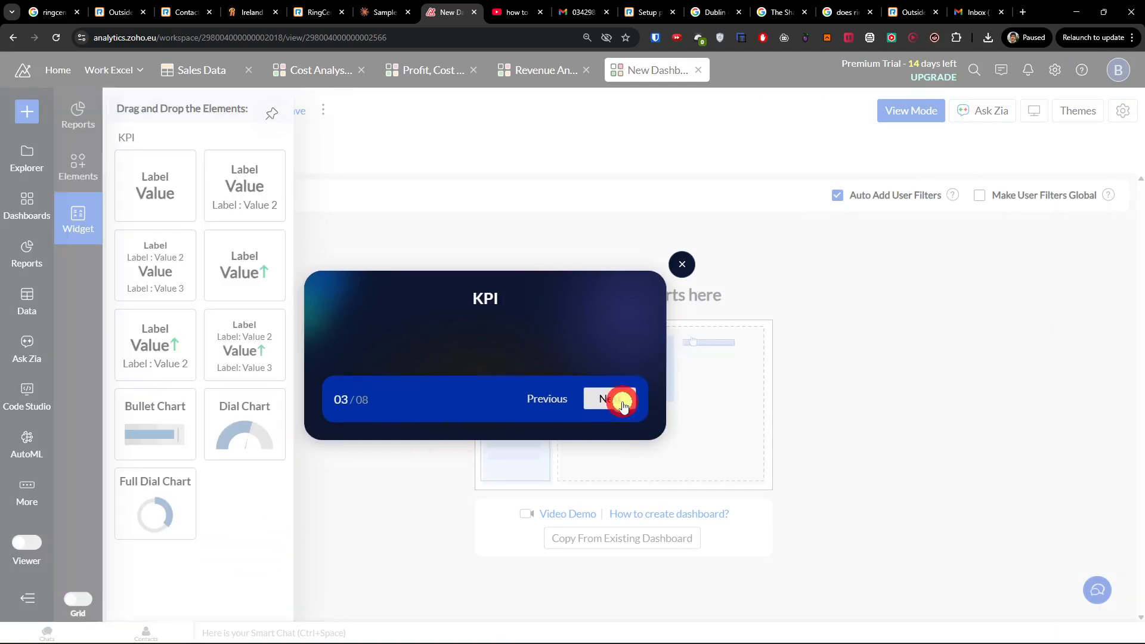
pyautogui.click(623, 407)
pyautogui.click(757, 314)
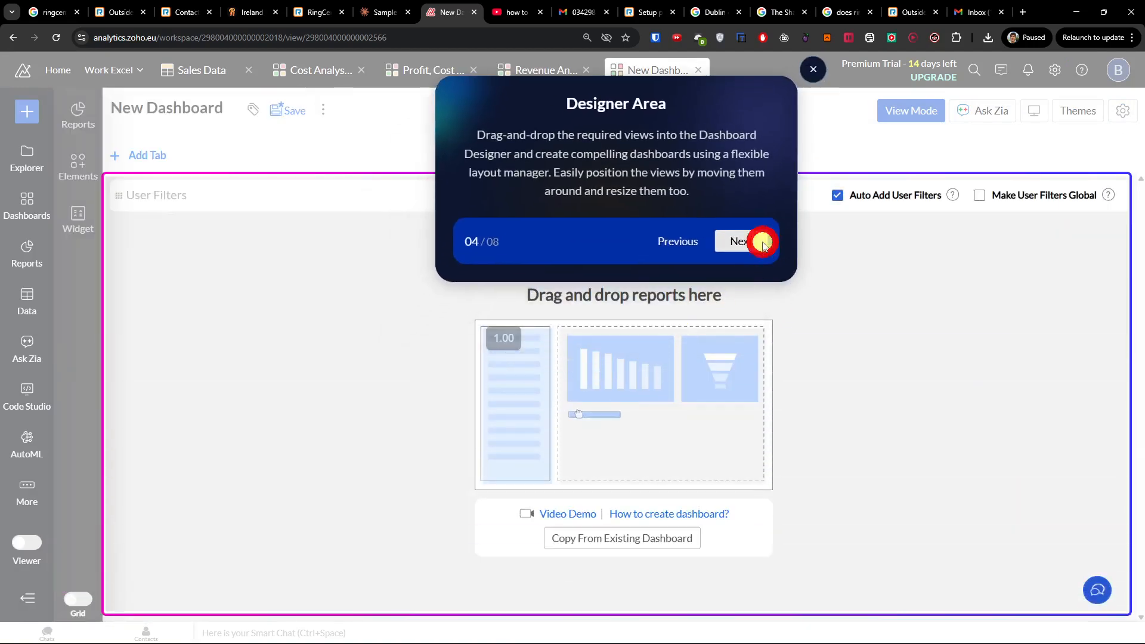
pyautogui.click(1042, 204)
pyautogui.click(1027, 340)
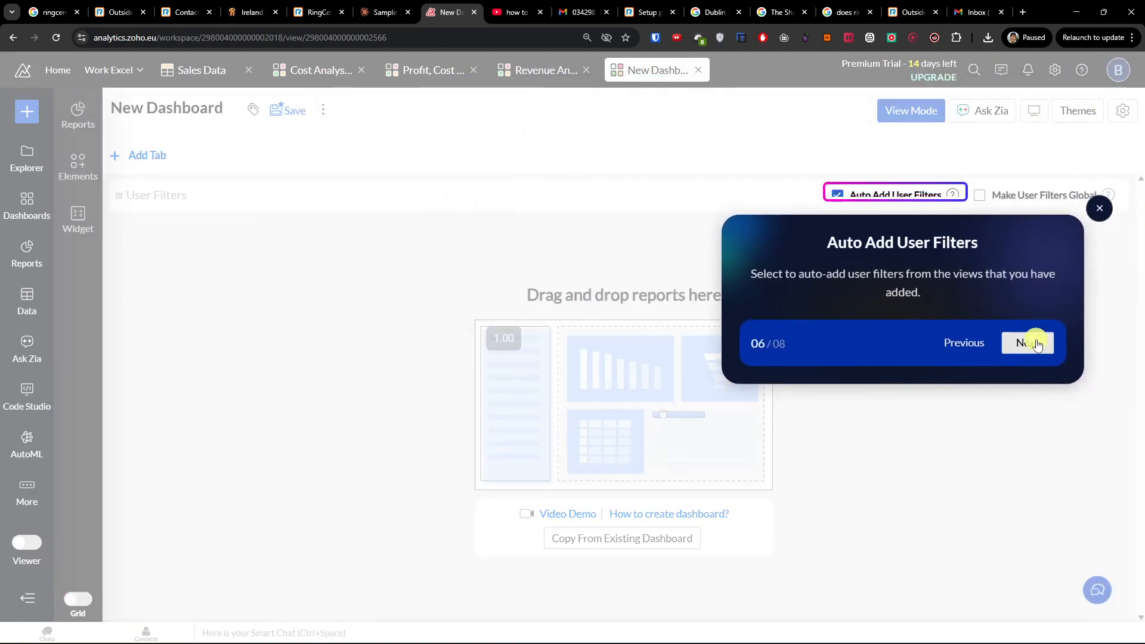
pyautogui.click(1042, 553)
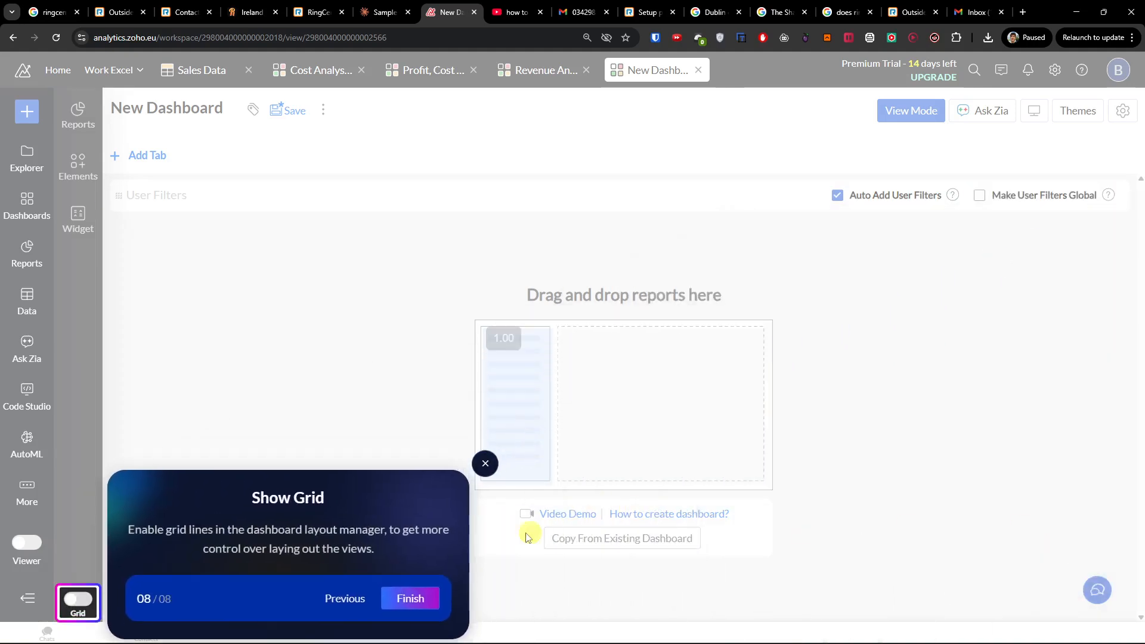
pyautogui.click(410, 598)
# Step: Add the Cost Across Months(Date) by Category, Product-wise Profit and Profit Analysis anomaly reports to the new dashboard
pyautogui.click(84, 114)
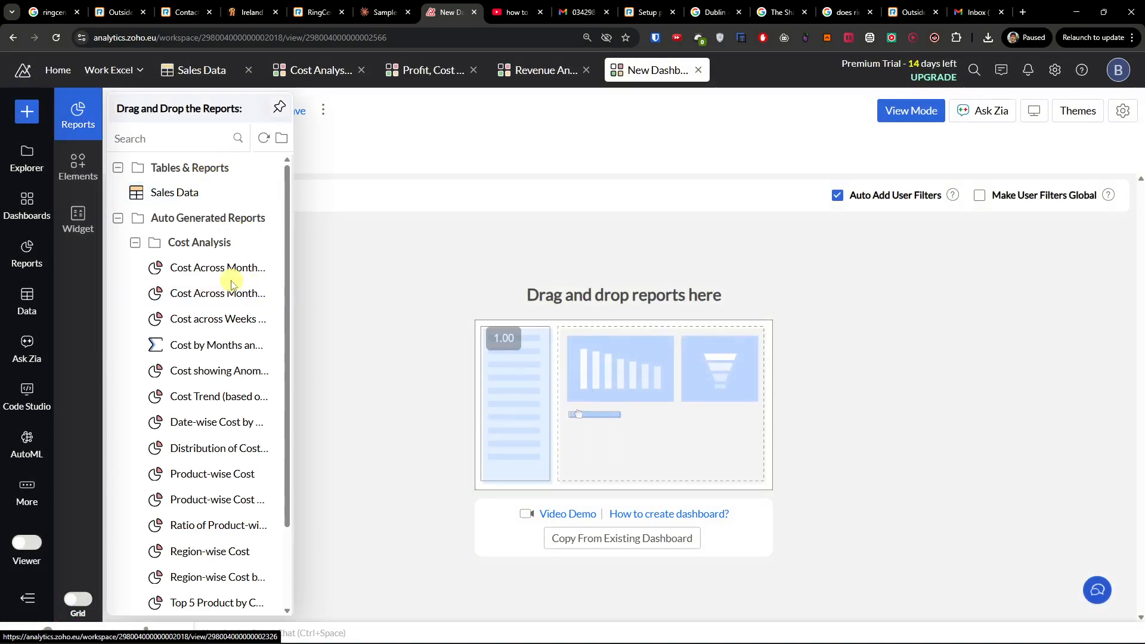
pyautogui.moveTo(214, 268); pyautogui.dragTo(350, 267)
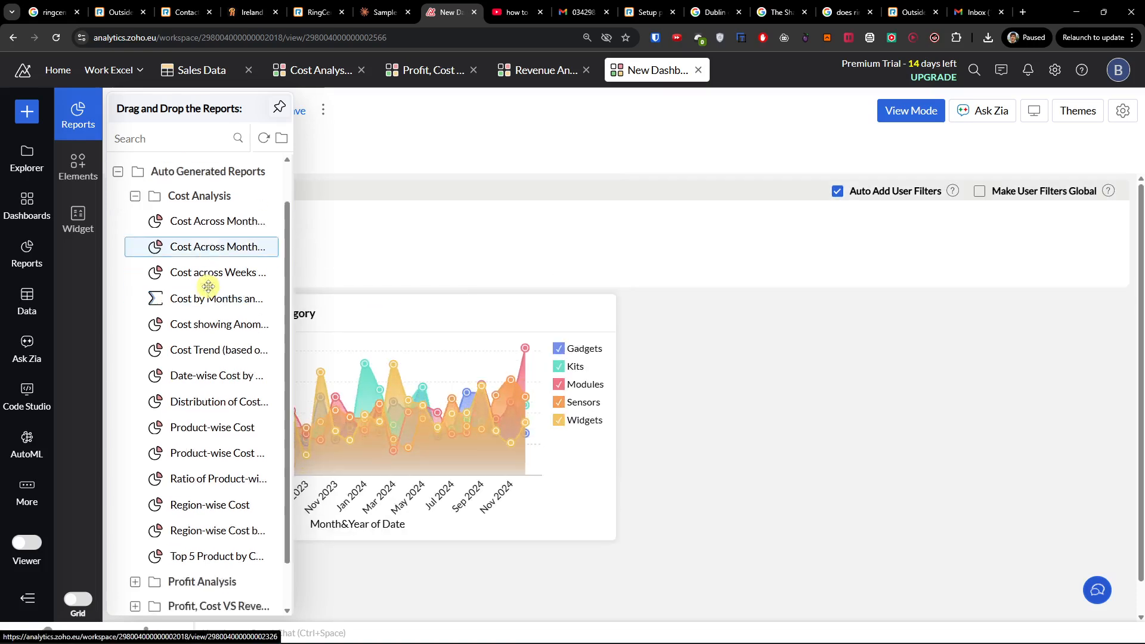
pyautogui.scroll(-2, 205, 297)
pyautogui.click(140, 531)
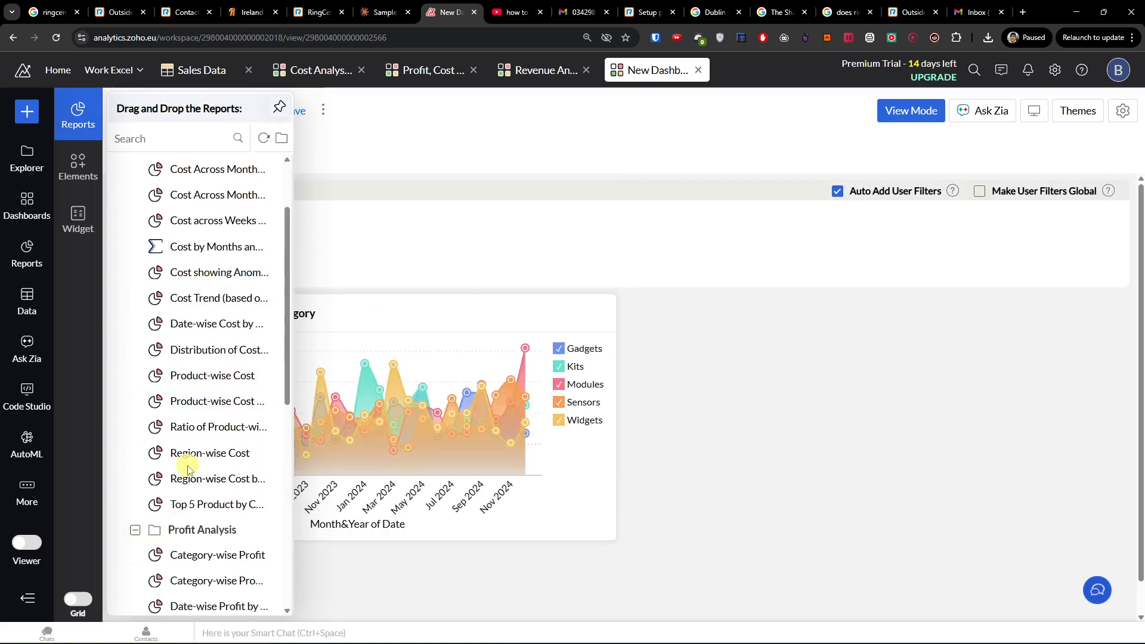
pyautogui.scroll(-5, 197, 477)
pyautogui.moveTo(178, 437); pyautogui.dragTo(759, 396)
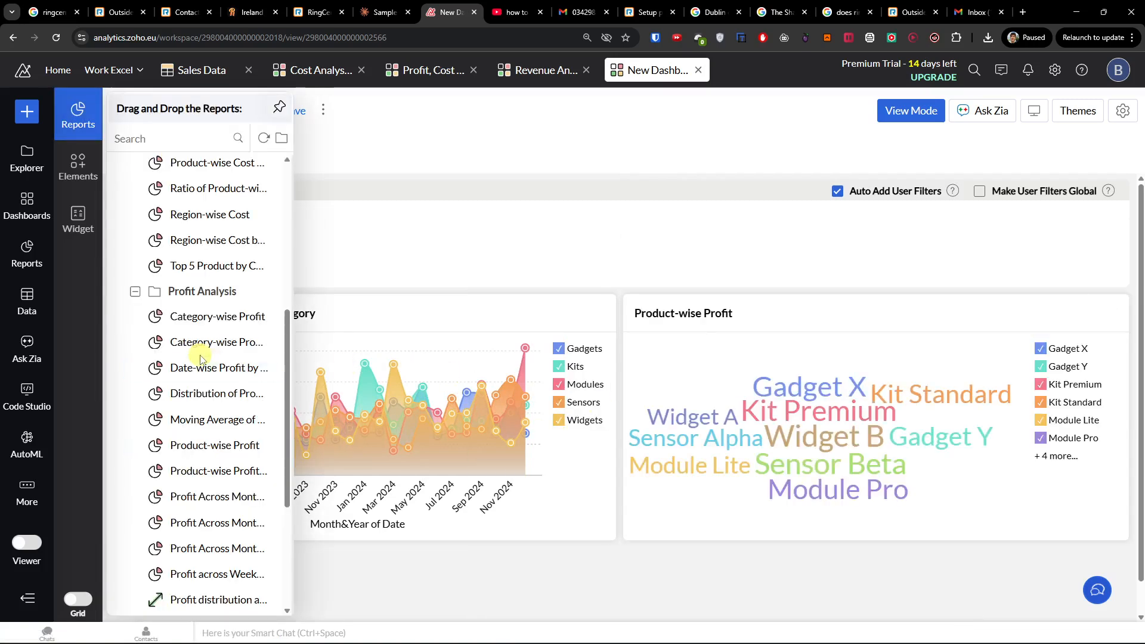
pyautogui.scroll(-5, 205, 376)
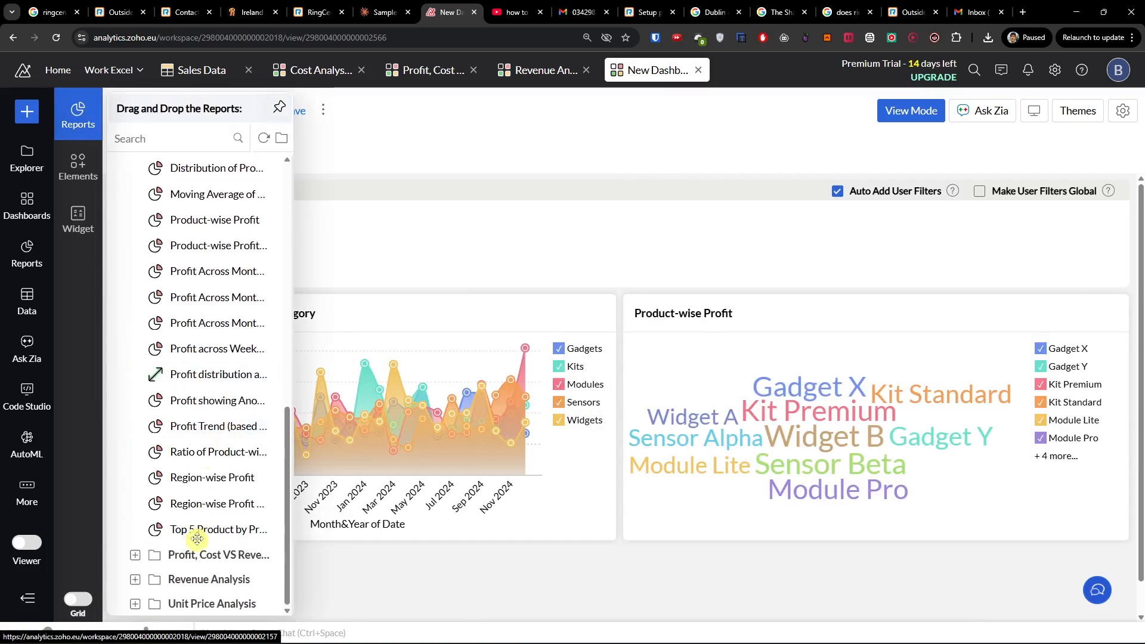
pyautogui.moveTo(178, 400); pyautogui.dragTo(343, 582)
pyautogui.scroll(10, 198, 196)
pyautogui.moveTo(179, 192); pyautogui.dragTo(450, 288)
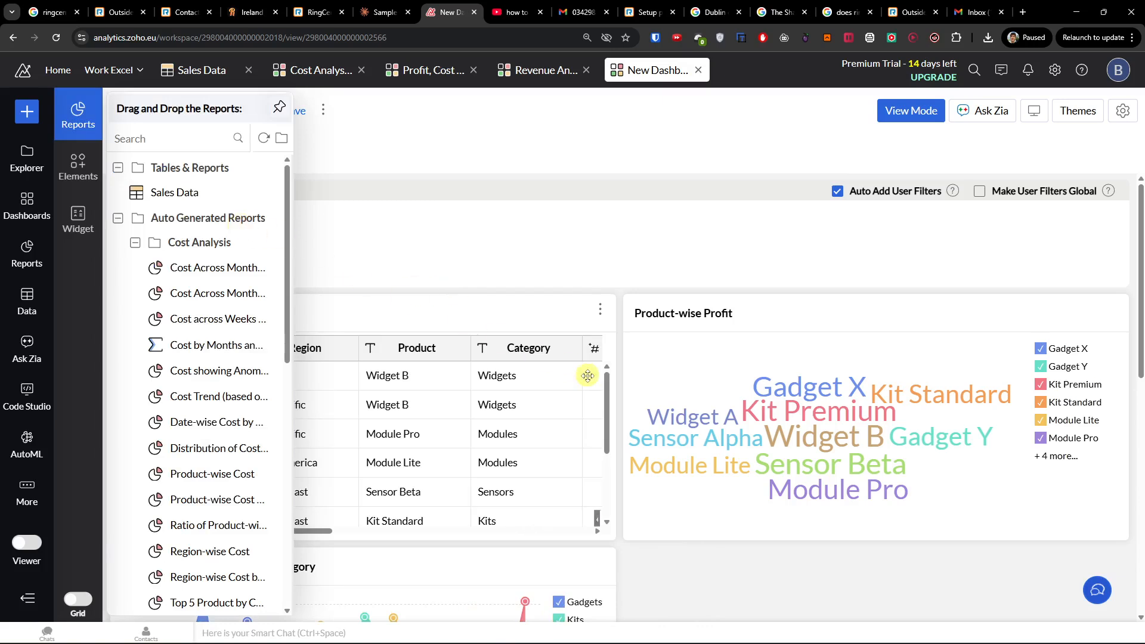
pyautogui.click(599, 311)
pyautogui.click(595, 362)
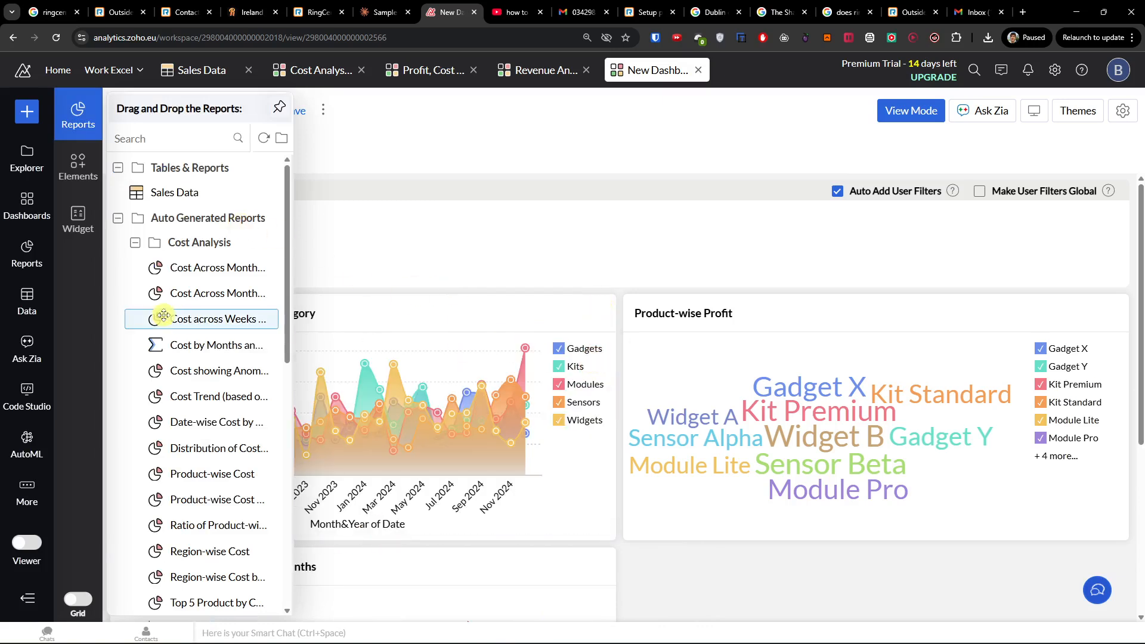
# Step: Add the Cost by Months and Category and Region report above the monthly cost chart, and look through the layout and available reports
pyautogui.moveTo(179, 342); pyautogui.dragTo(445, 266)
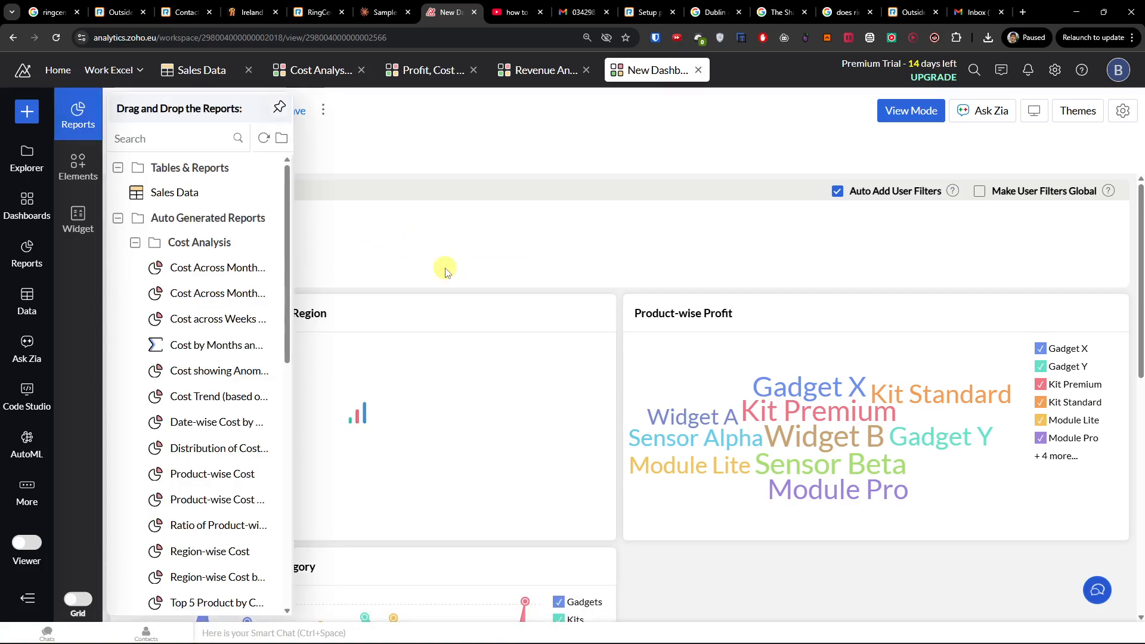
pyautogui.click(461, 380)
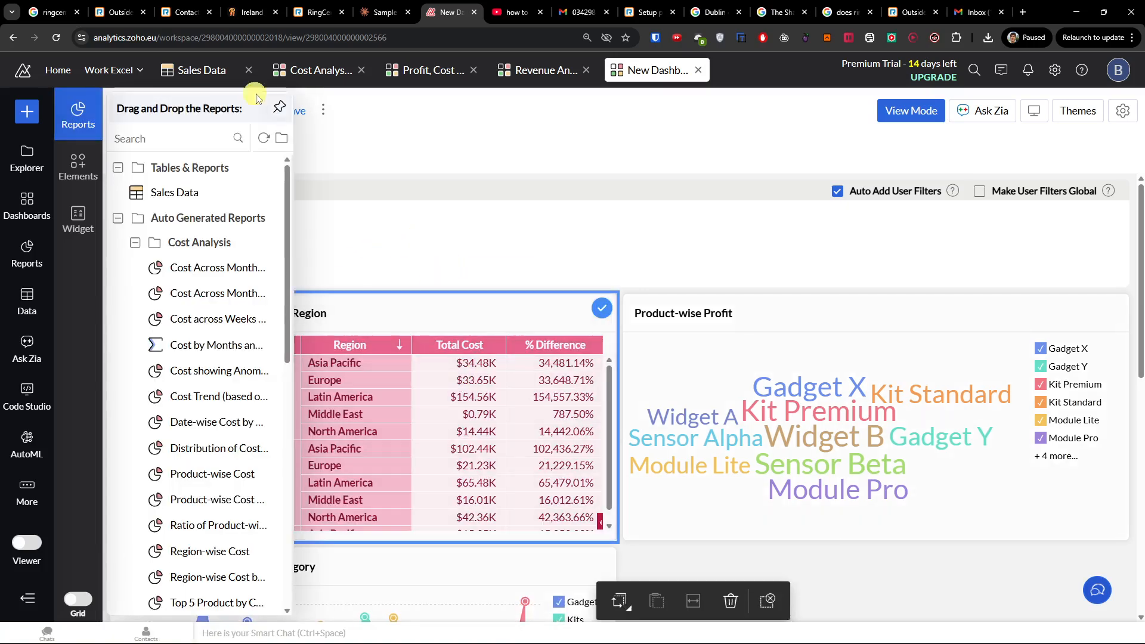
pyautogui.click(417, 179)
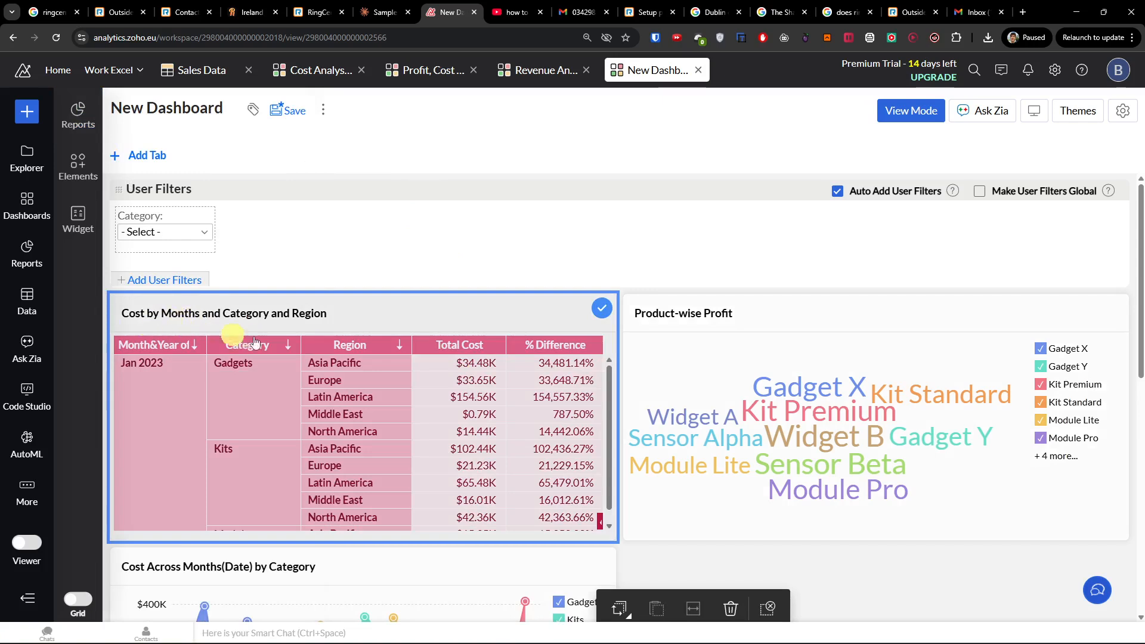
pyautogui.scroll(-4, 320, 467)
pyautogui.scroll(4, 333, 460)
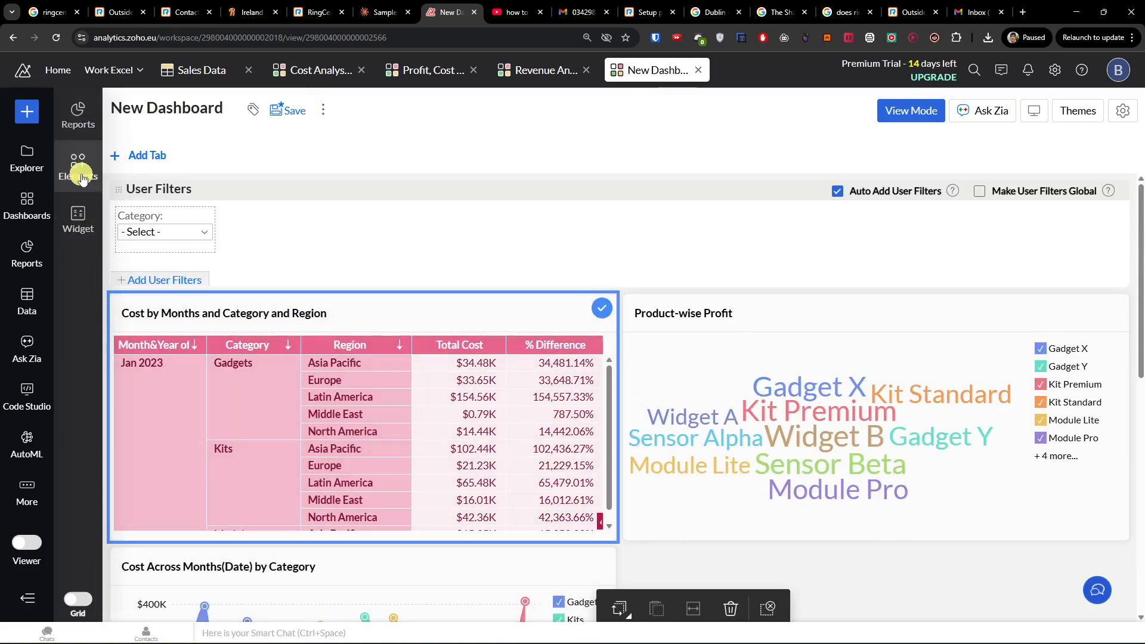
pyautogui.click(78, 113)
pyautogui.scroll(-8, 191, 295)
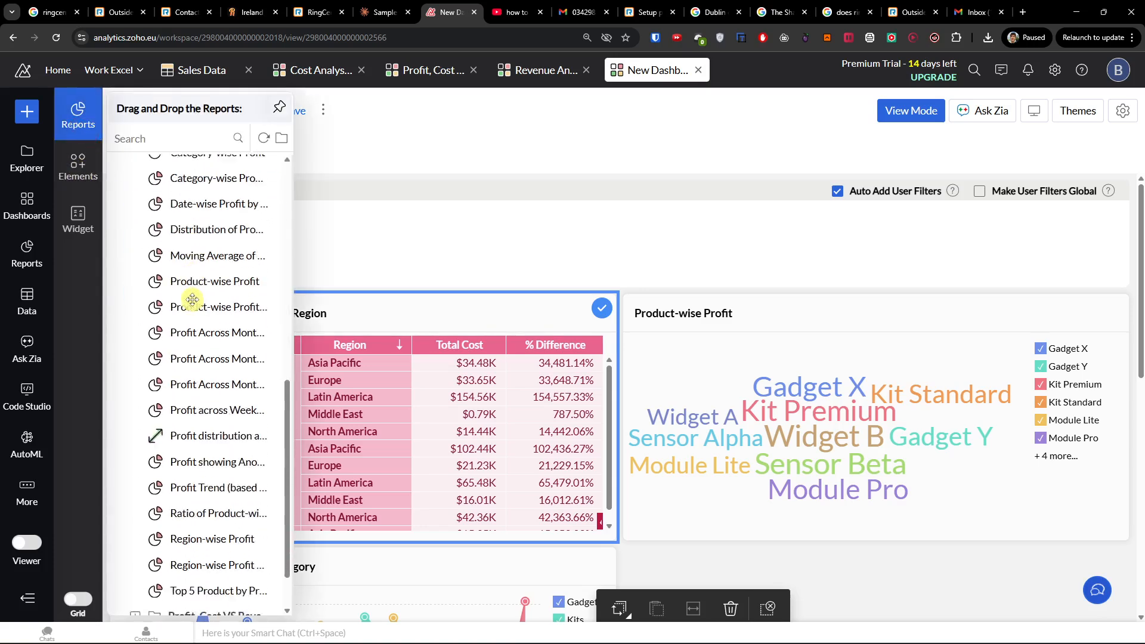
pyautogui.scroll(-1, 192, 300)
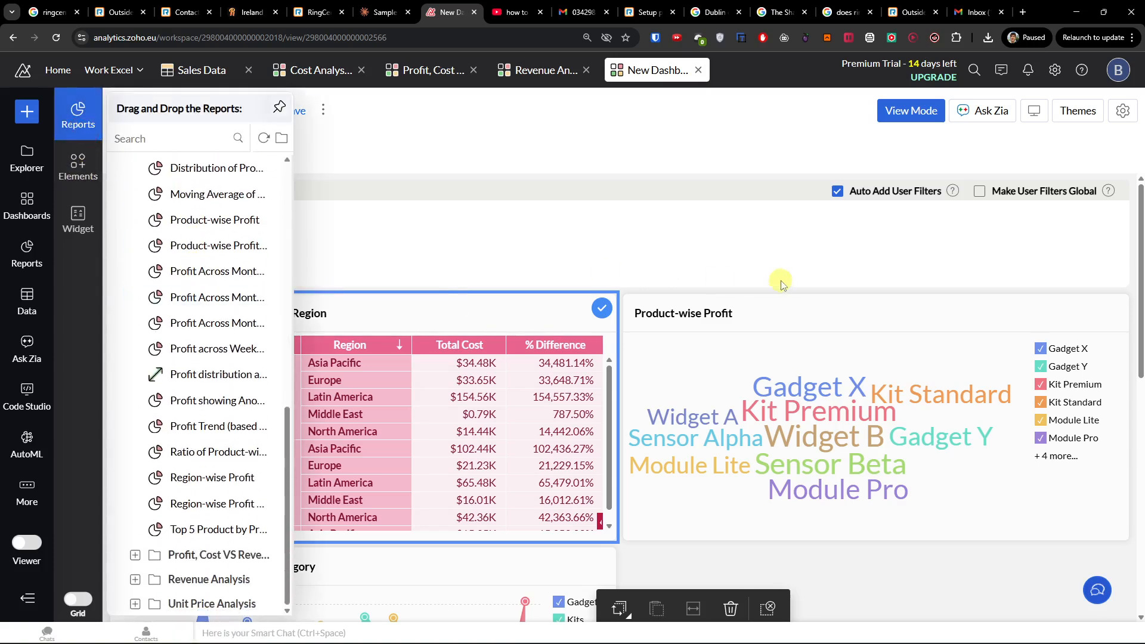
# Step: Place a blank title above the cost table and a paragraph reading "This is jsut a text" above the Product-wise Profit chart
pyautogui.click(91, 177)
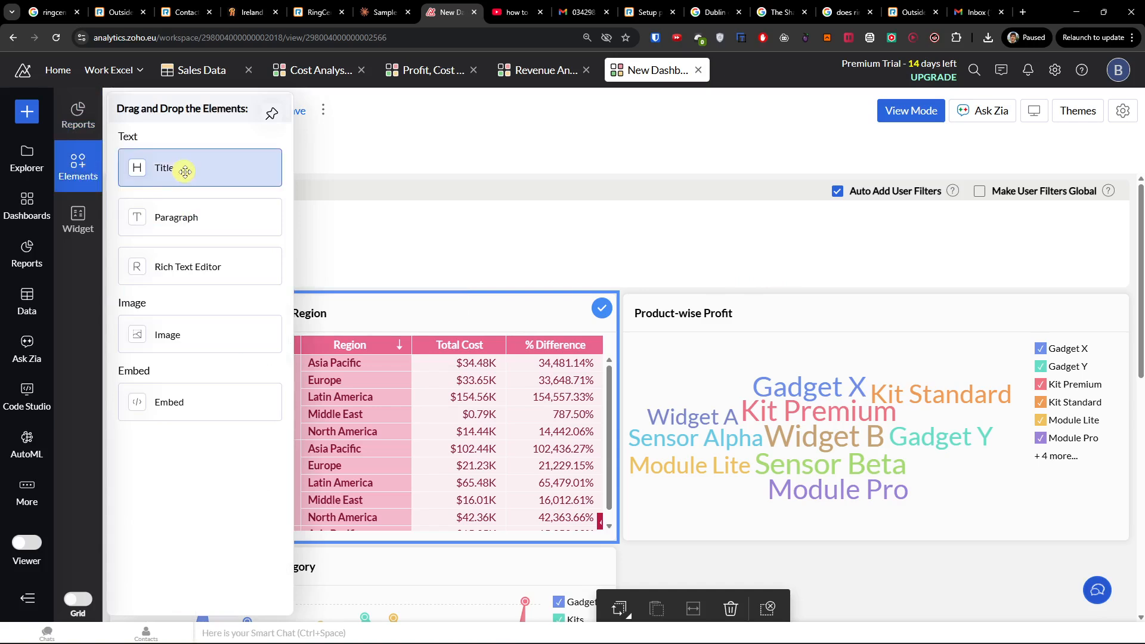
pyautogui.moveTo(205, 168); pyautogui.dragTo(483, 243)
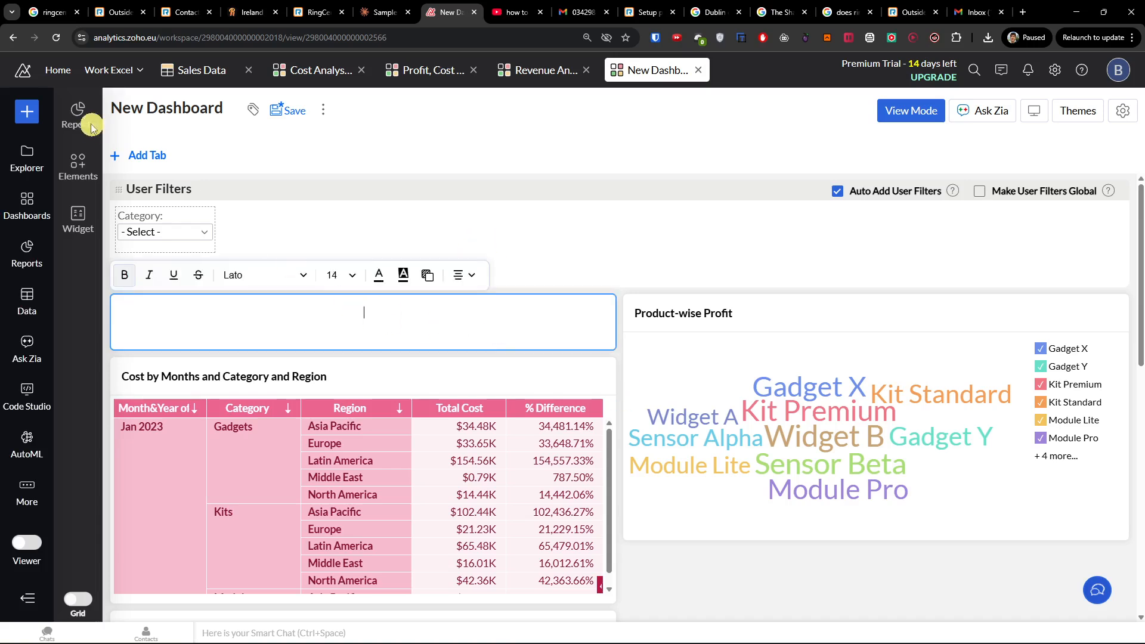
pyautogui.click(75, 188)
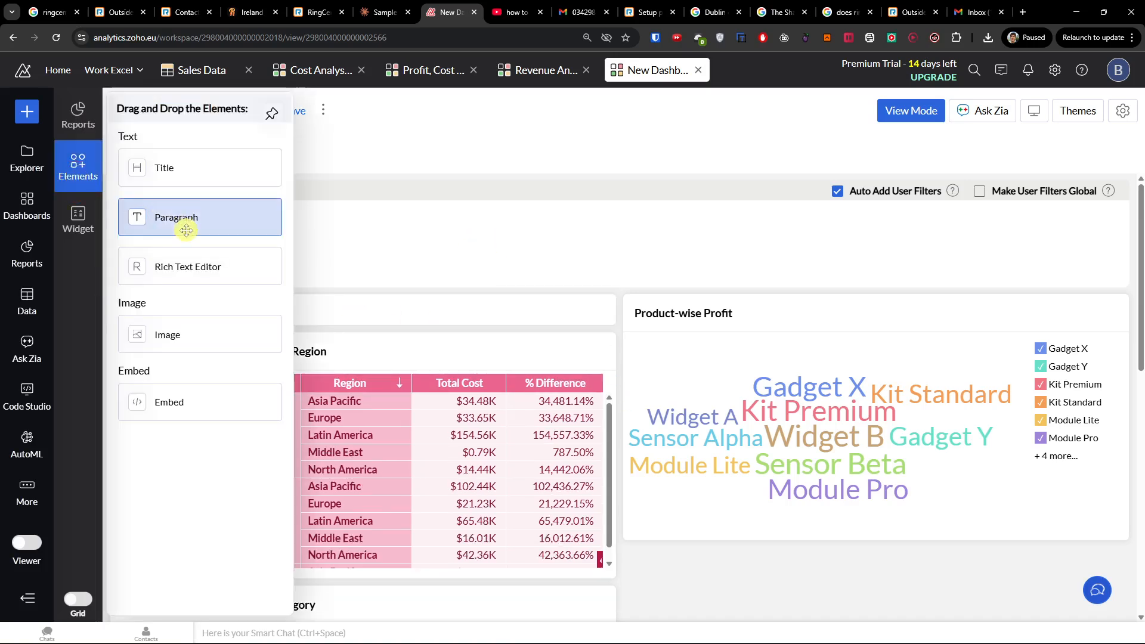
pyautogui.moveTo(247, 227); pyautogui.dragTo(701, 322)
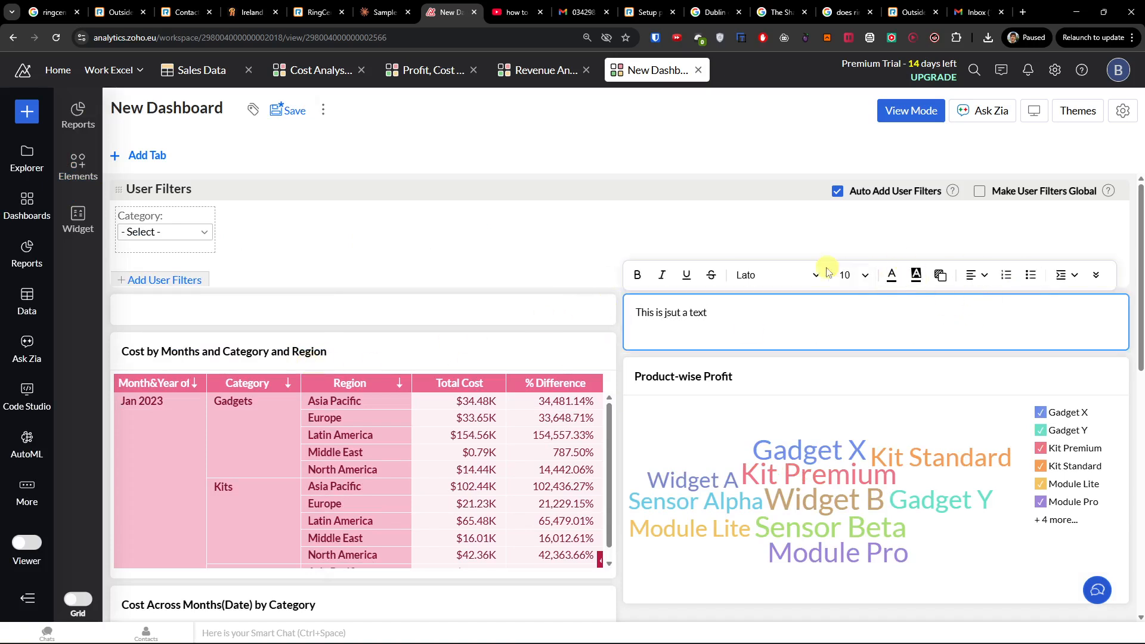
pyautogui.click(80, 166)
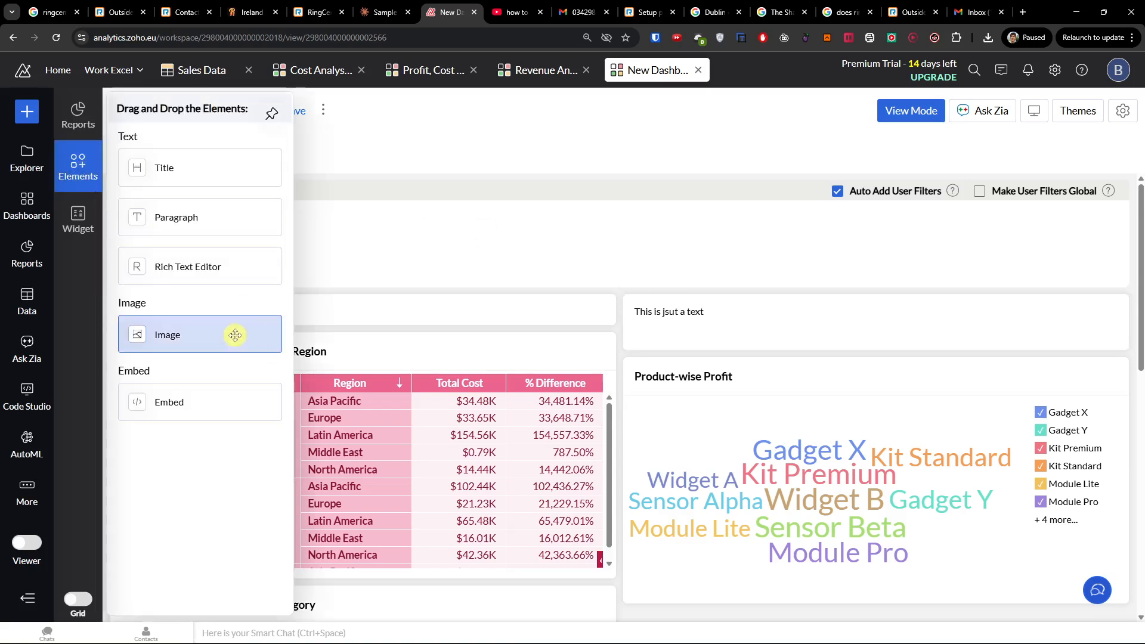
pyautogui.click(62, 219)
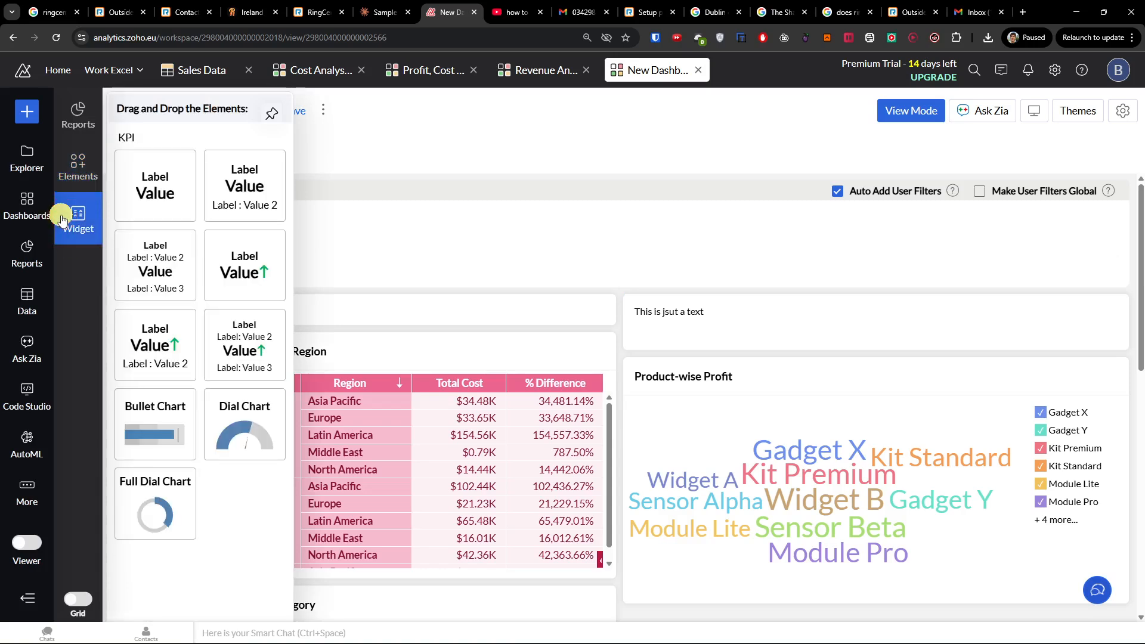
pyautogui.moveTo(230, 409); pyautogui.dragTo(581, 382)
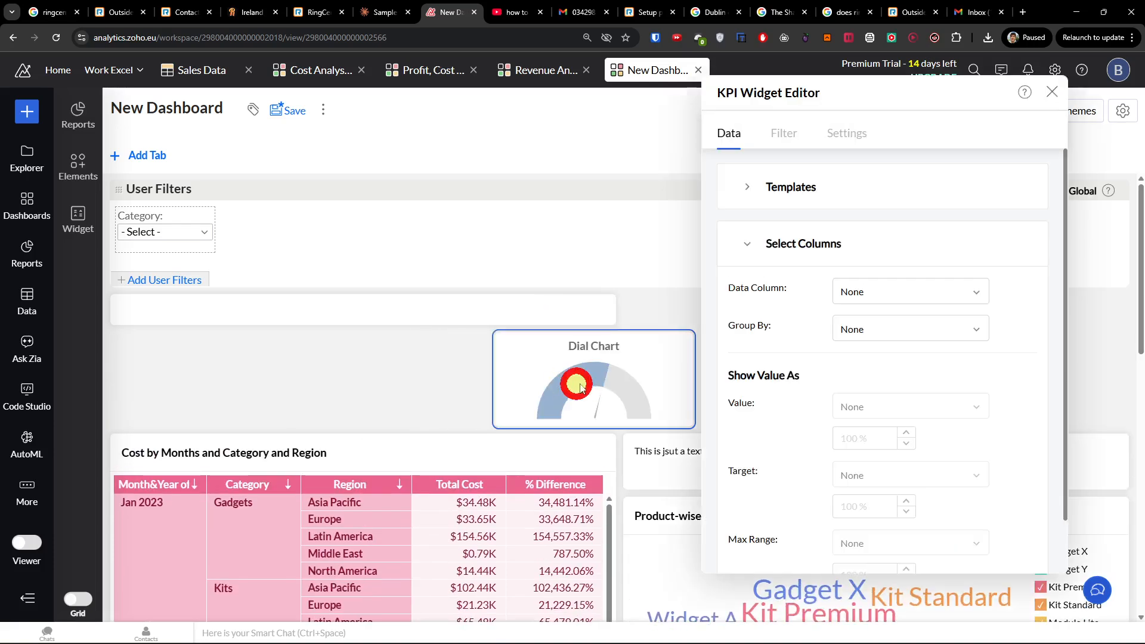
pyautogui.click(1052, 92)
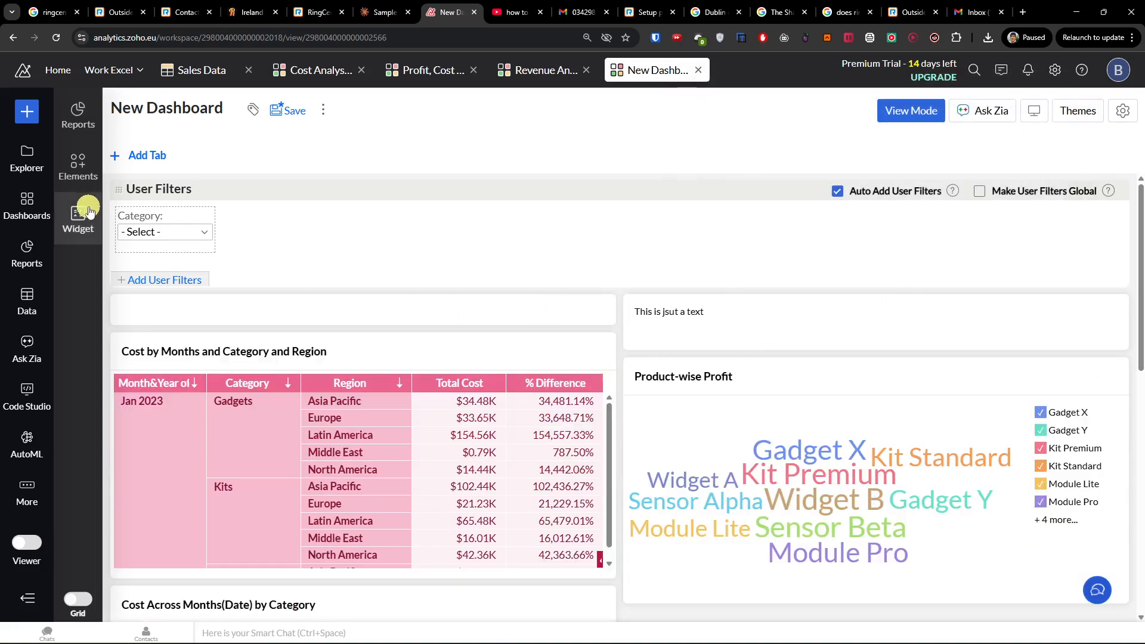
pyautogui.click(88, 211)
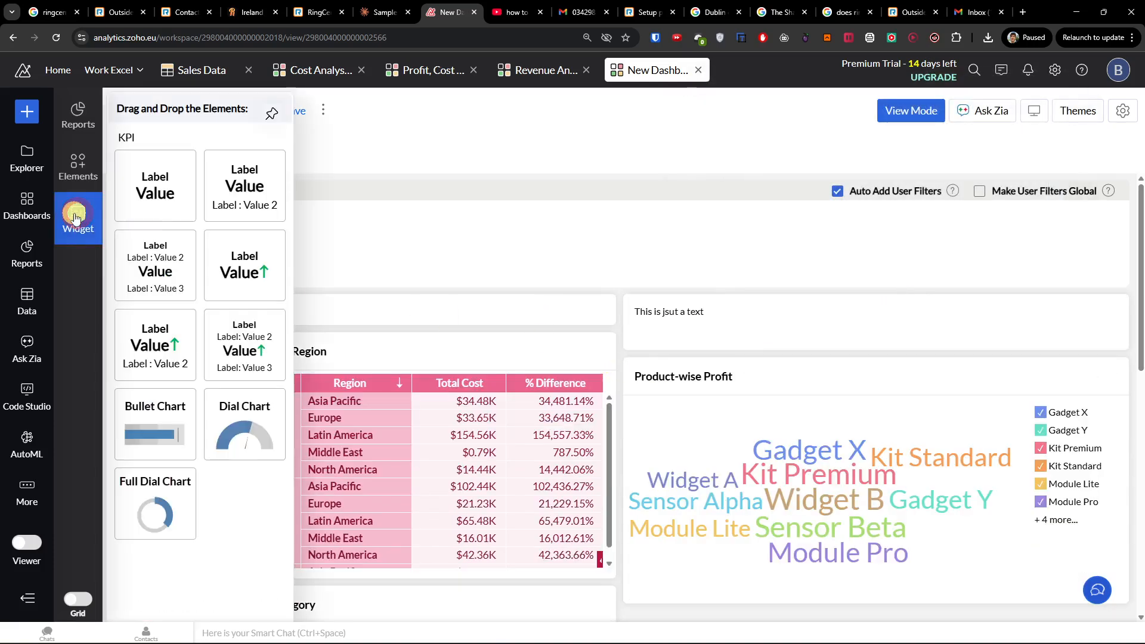
pyautogui.moveTo(155, 422); pyautogui.dragTo(608, 346)
pyautogui.click(926, 295)
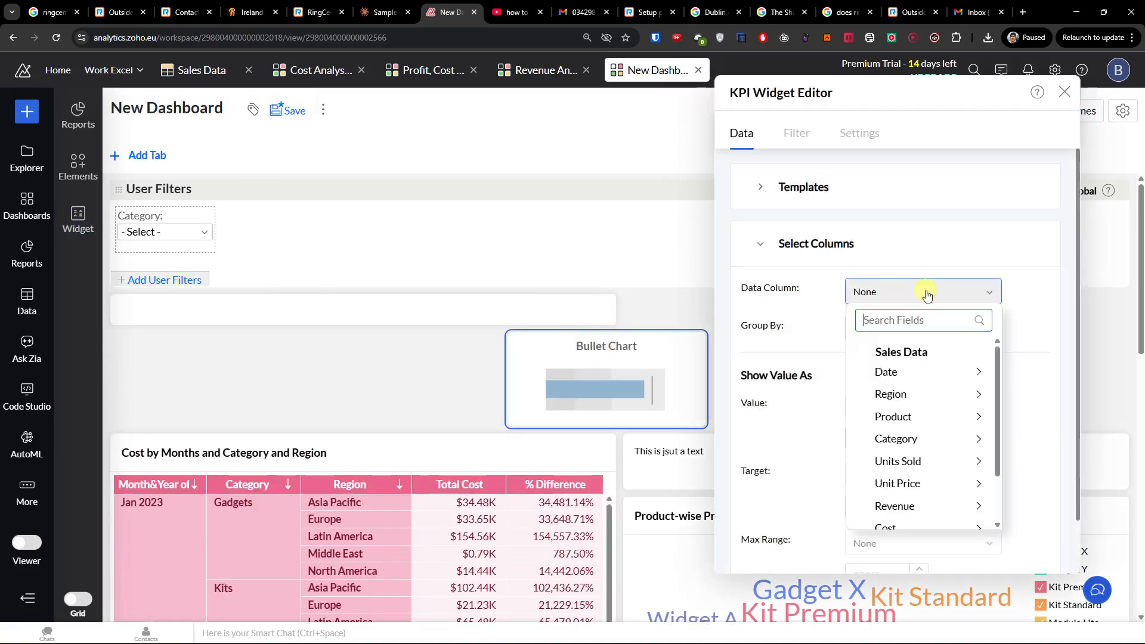
pyautogui.click(704, 358)
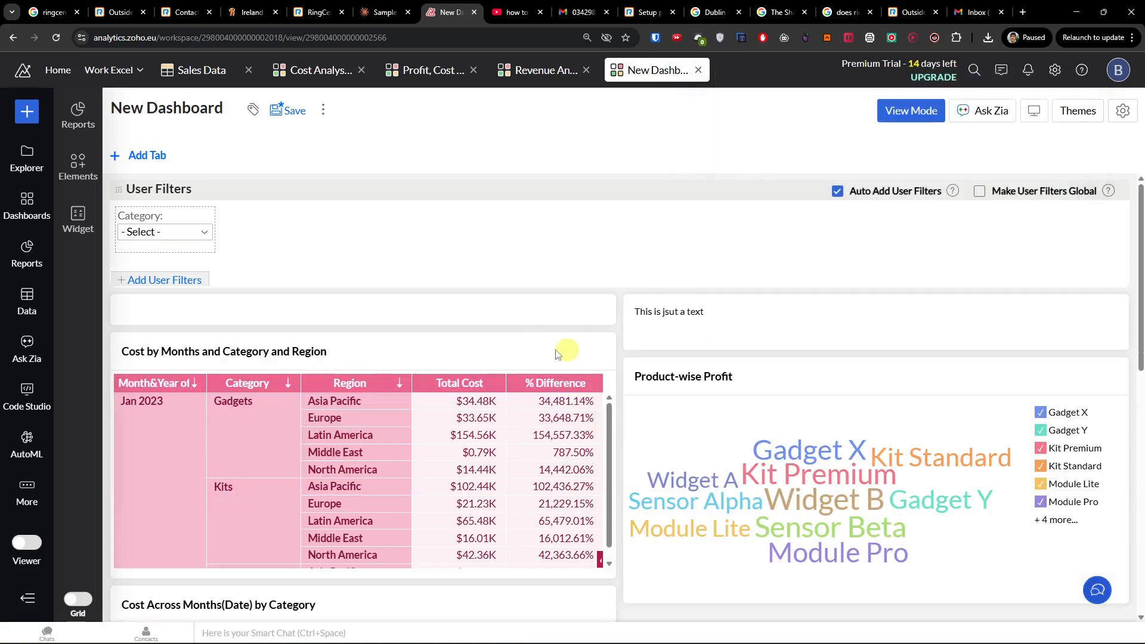
pyautogui.click(65, 222)
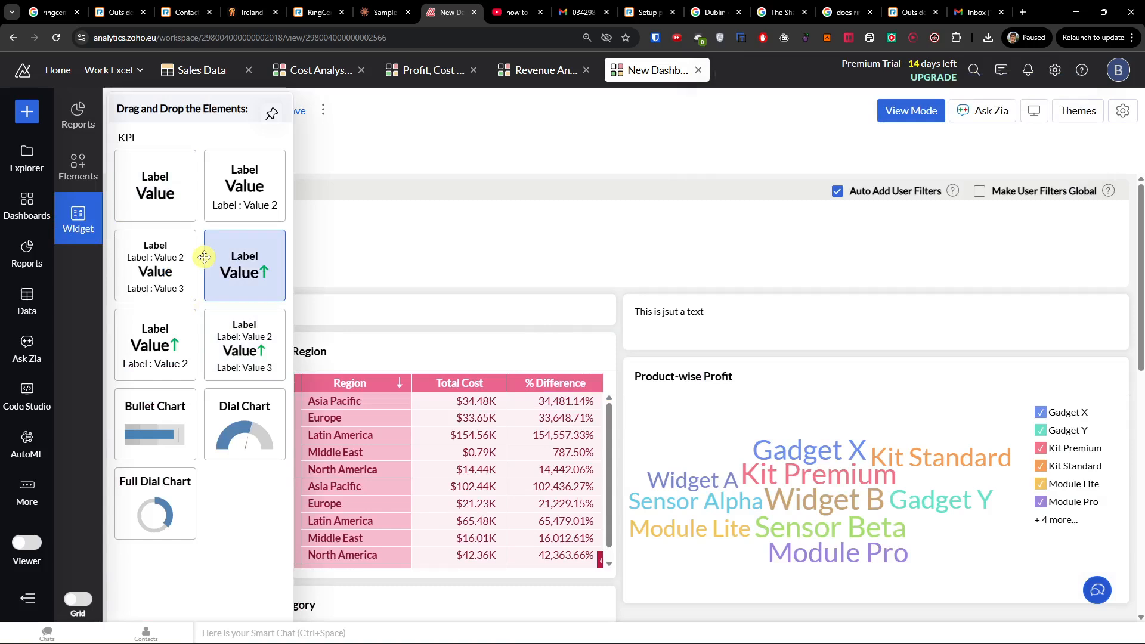
# Step: Add the Profit, Cost vs Revenue Across Months(Date) report above the blank title on the dashboard
pyautogui.click(27, 207)
pyautogui.click(22, 258)
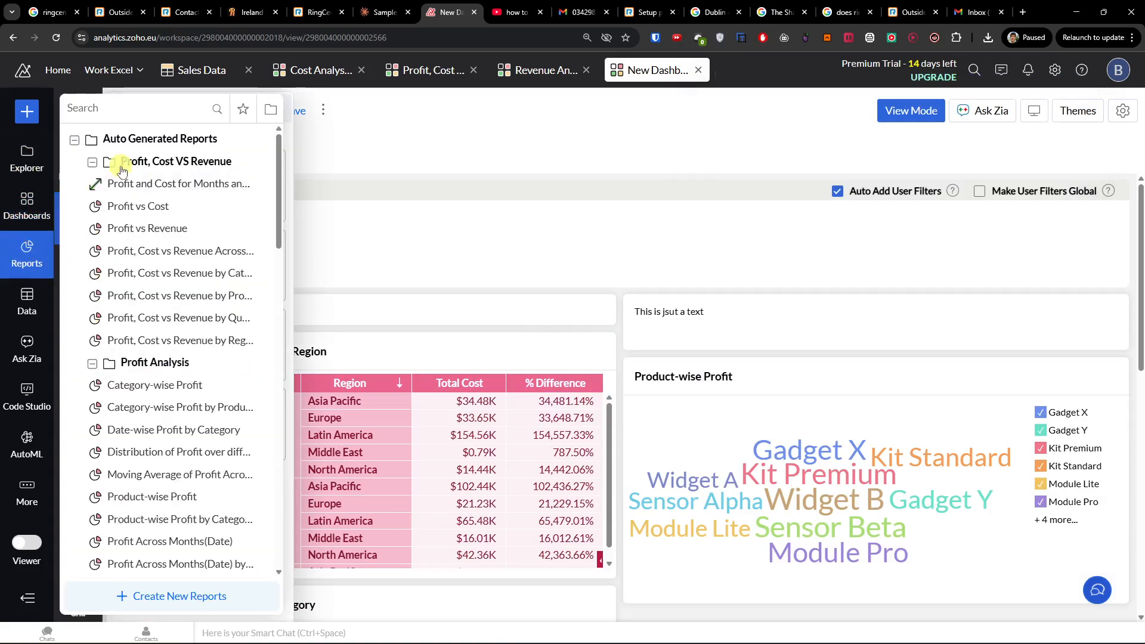
pyautogui.click(34, 205)
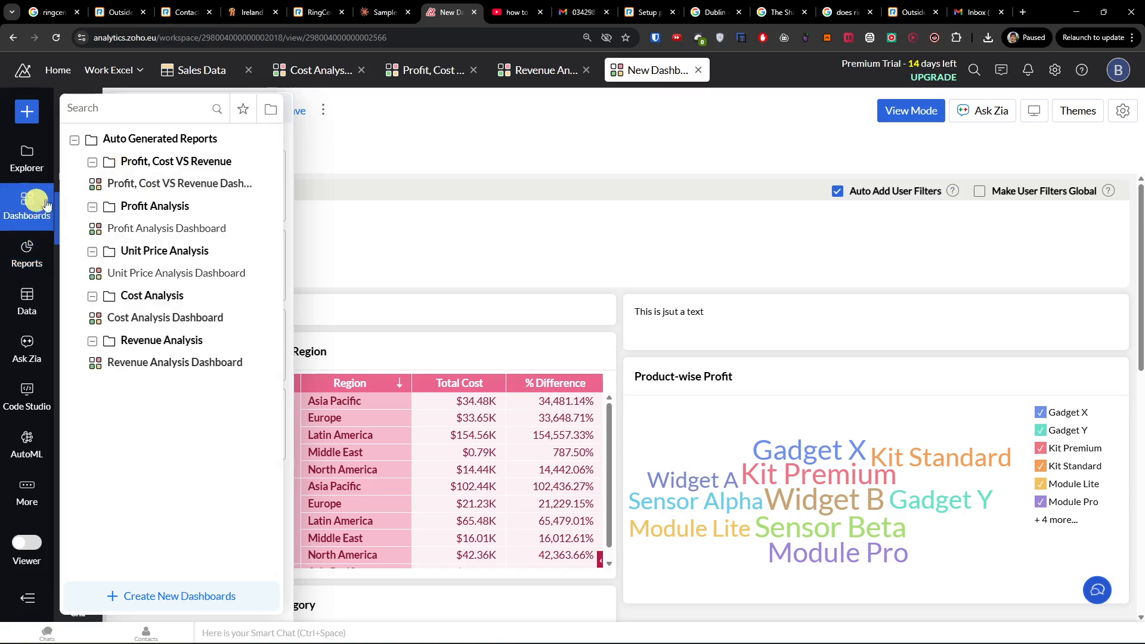
pyautogui.click(46, 244)
pyautogui.scroll(-4, 102, 256)
pyautogui.scroll(4, 132, 258)
pyautogui.moveTo(132, 258); pyautogui.dragTo(358, 353)
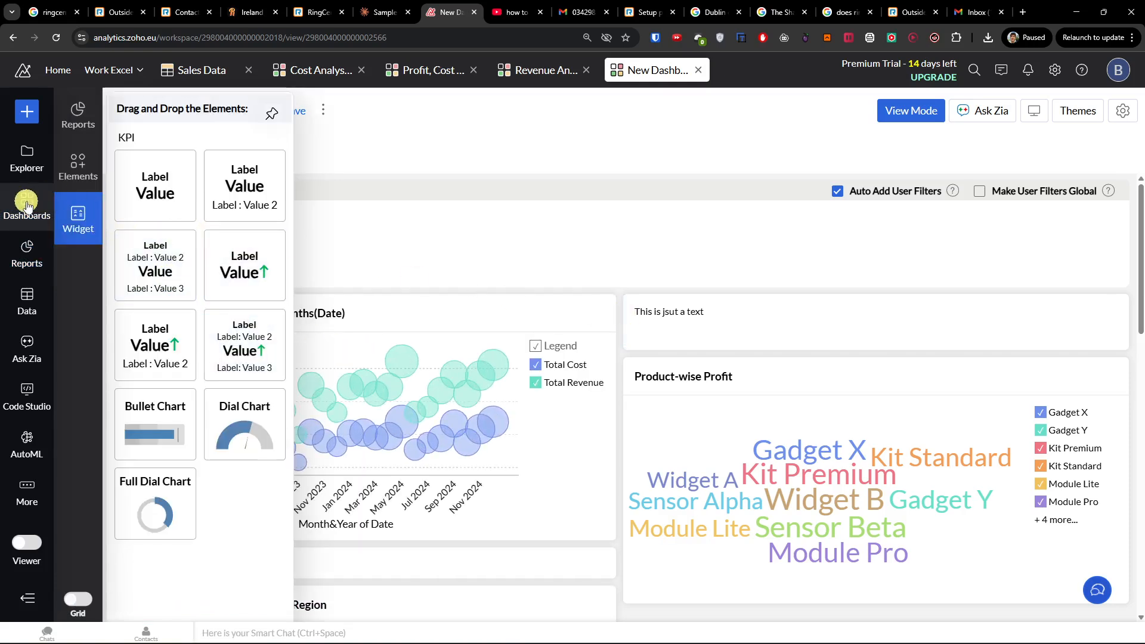
# Step: Look through the reports available for the dashboard and the data tables in the workspace
pyautogui.click(75, 124)
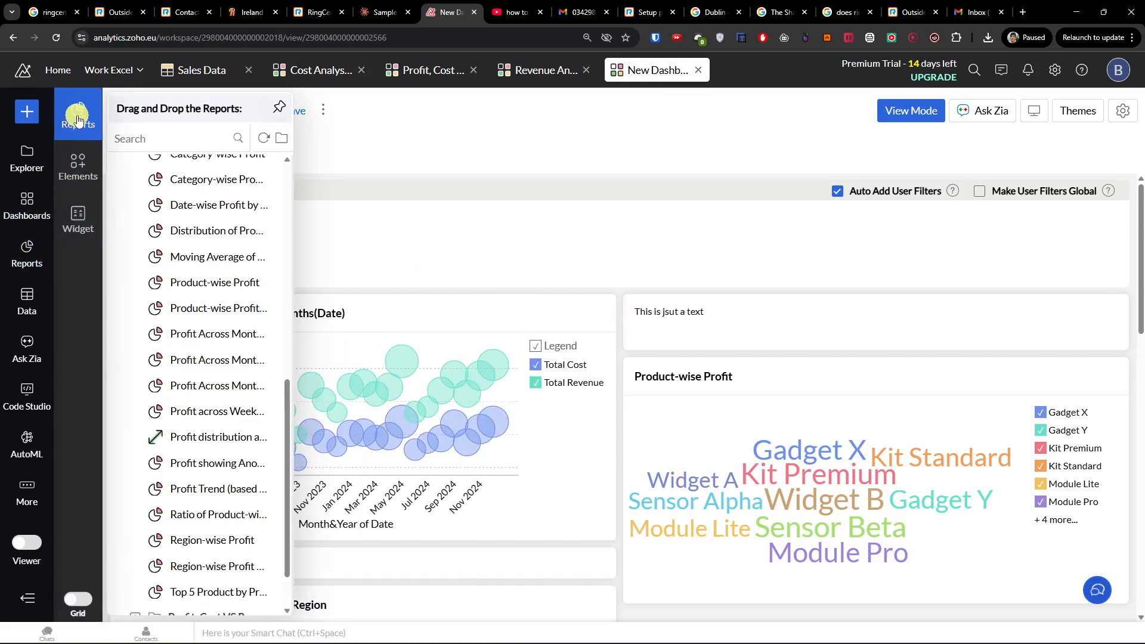
pyautogui.scroll(6, 192, 351)
pyautogui.scroll(3, 220, 332)
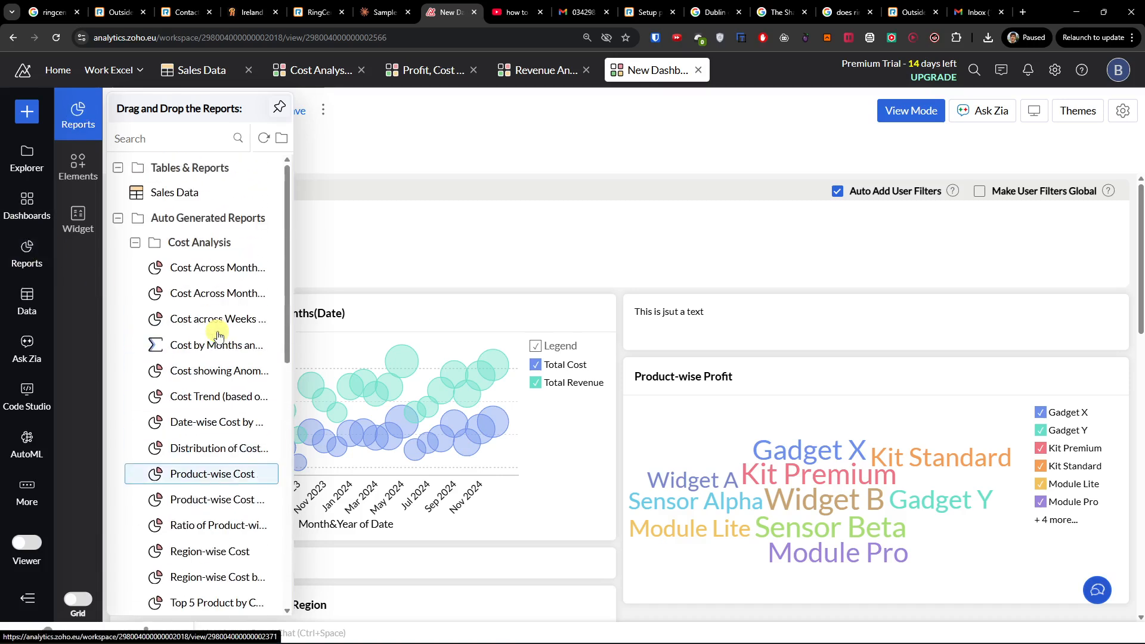
pyautogui.scroll(-9, 237, 371)
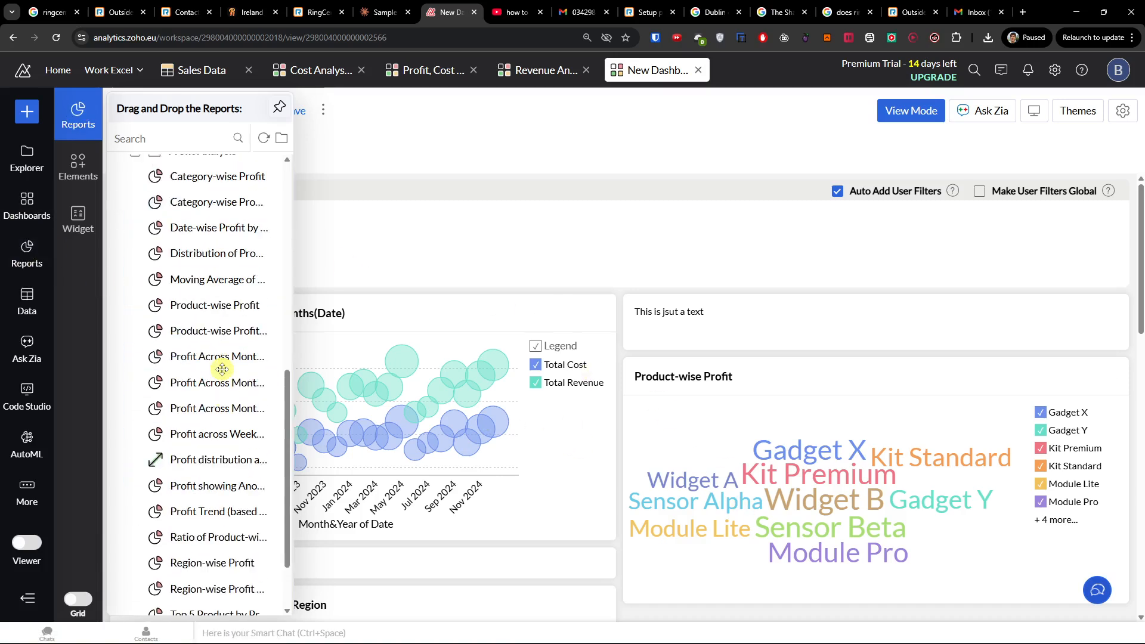
pyautogui.click(25, 289)
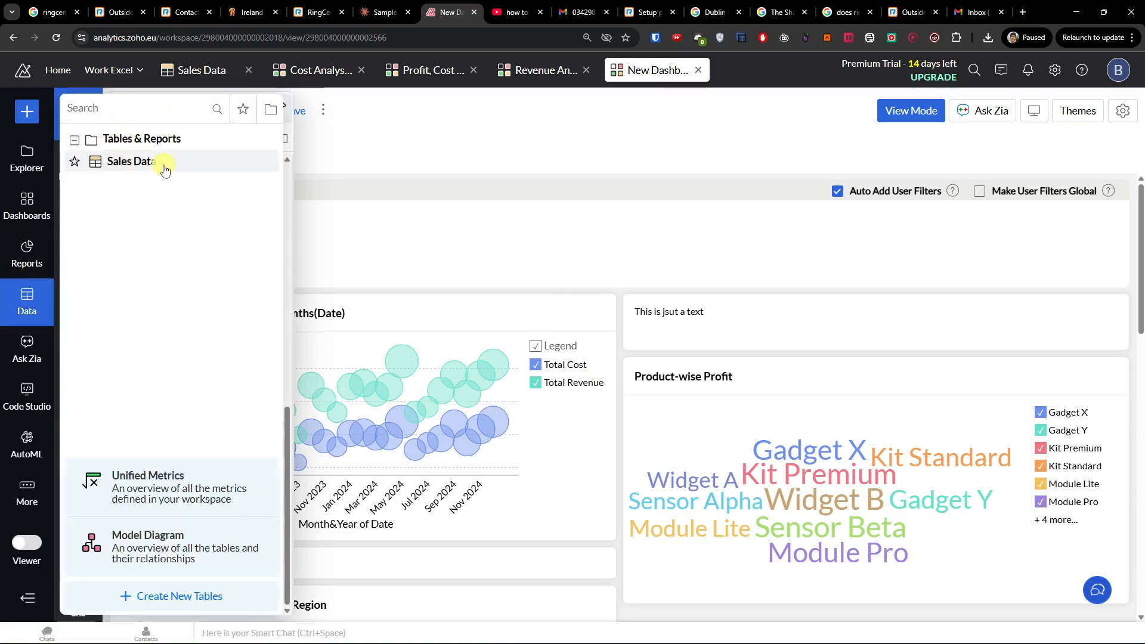
pyautogui.click(138, 162)
pyautogui.click(29, 298)
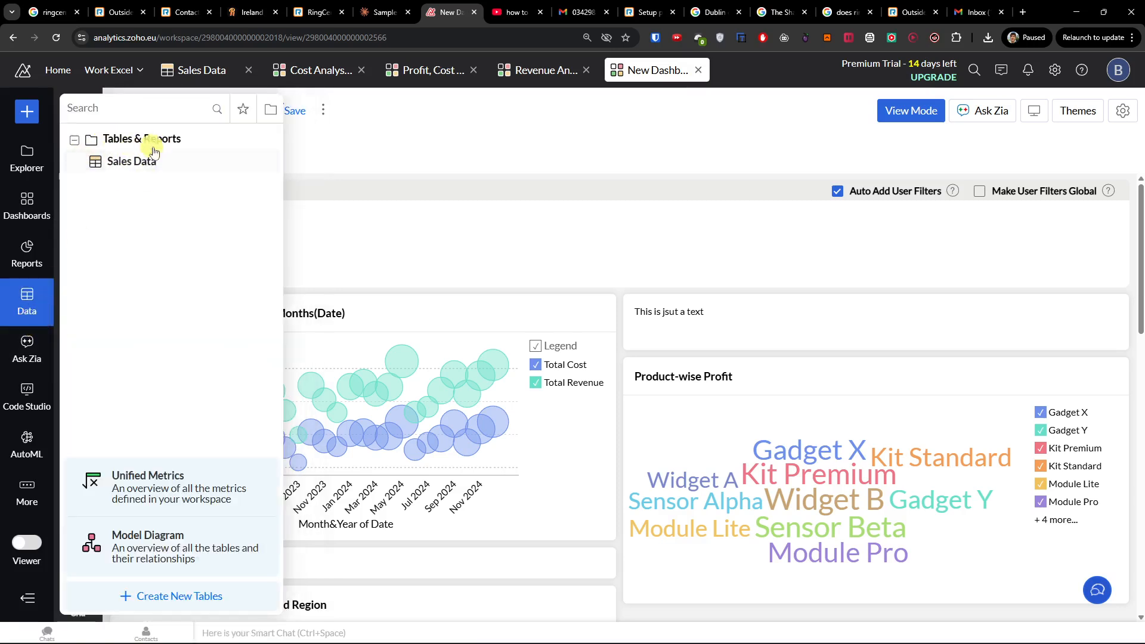
# Step: Open Ask Zia with its suggested questions and check access to Code Studio
pyautogui.click(23, 355)
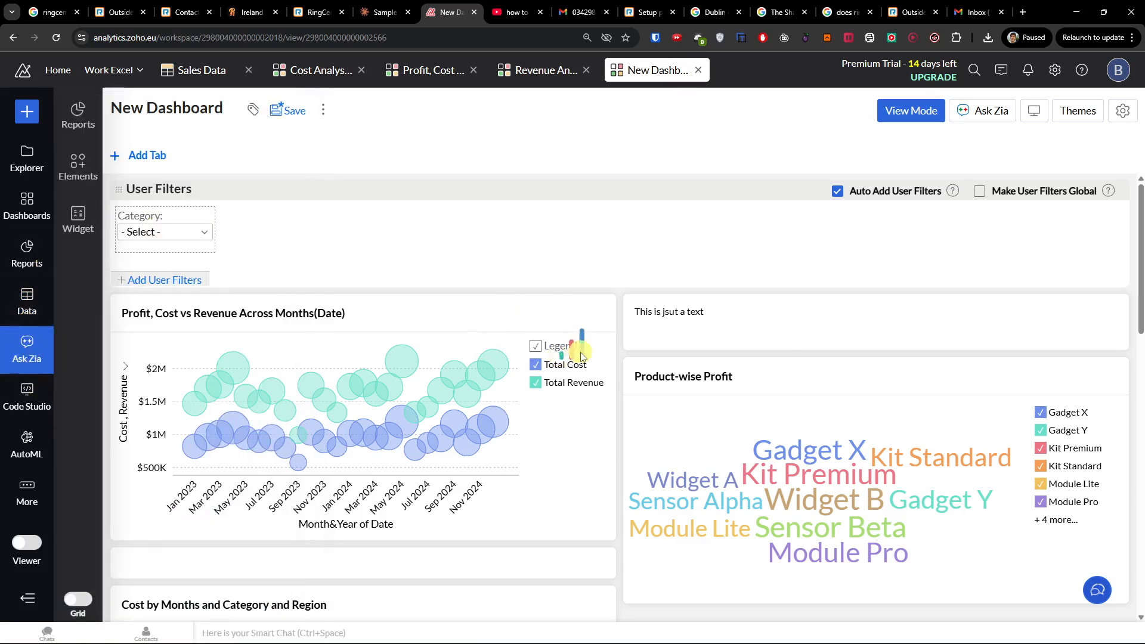
pyautogui.click(28, 392)
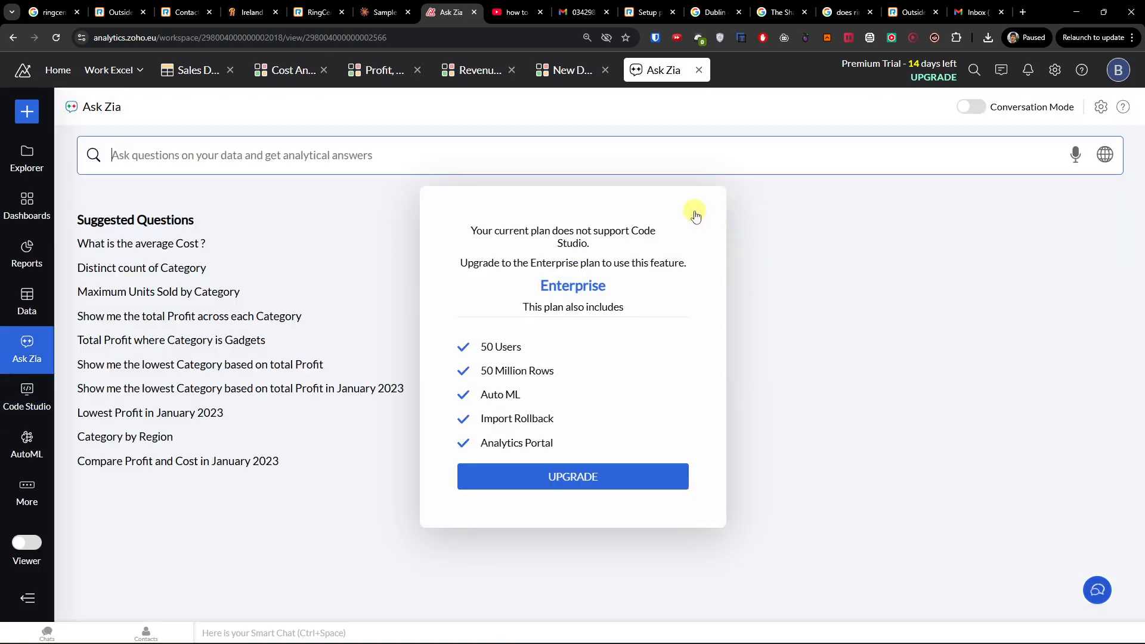
# Step: Recheck access to Code Studio, dismiss the upgrade offer, and ask Zia the suggested question "What is the average Cost ?"
pyautogui.click(695, 215)
pyautogui.click(20, 404)
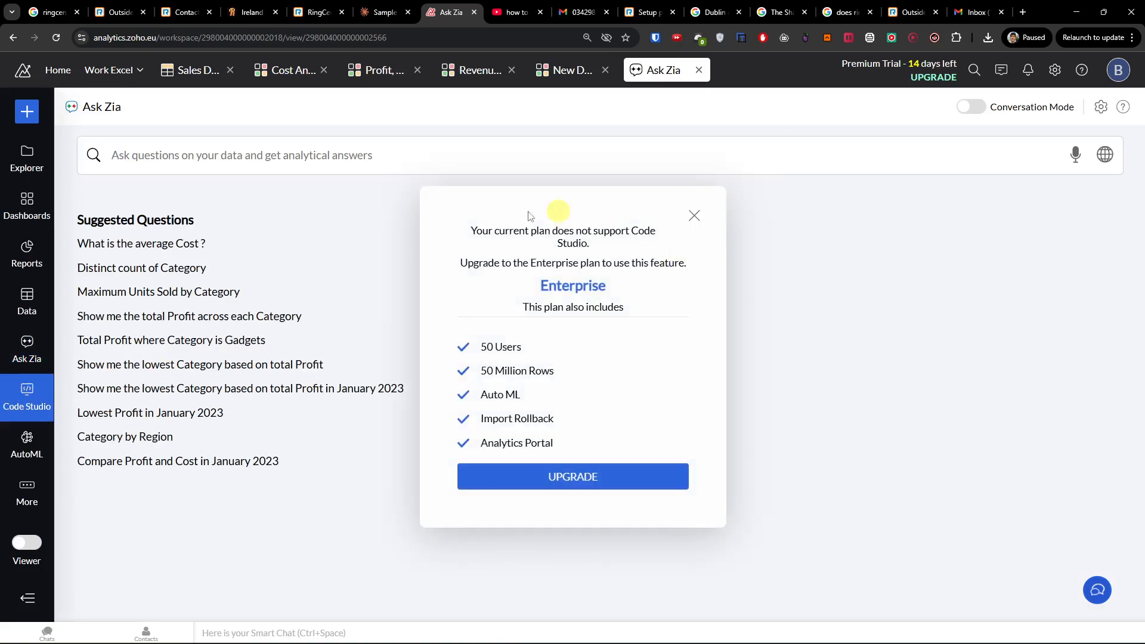
pyautogui.click(694, 216)
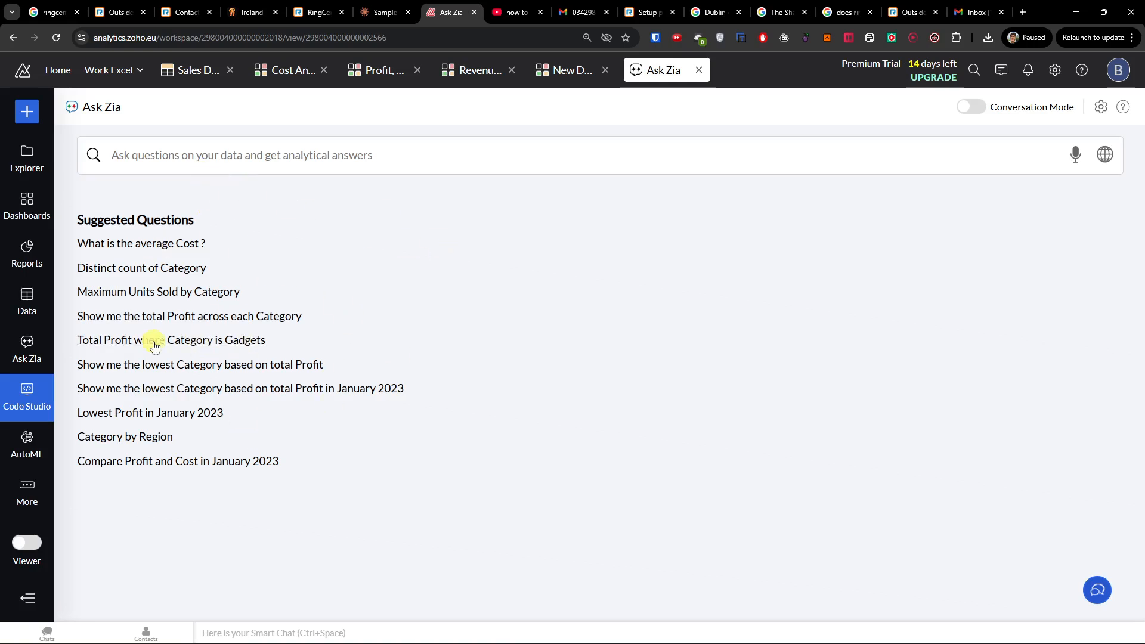
pyautogui.click(159, 241)
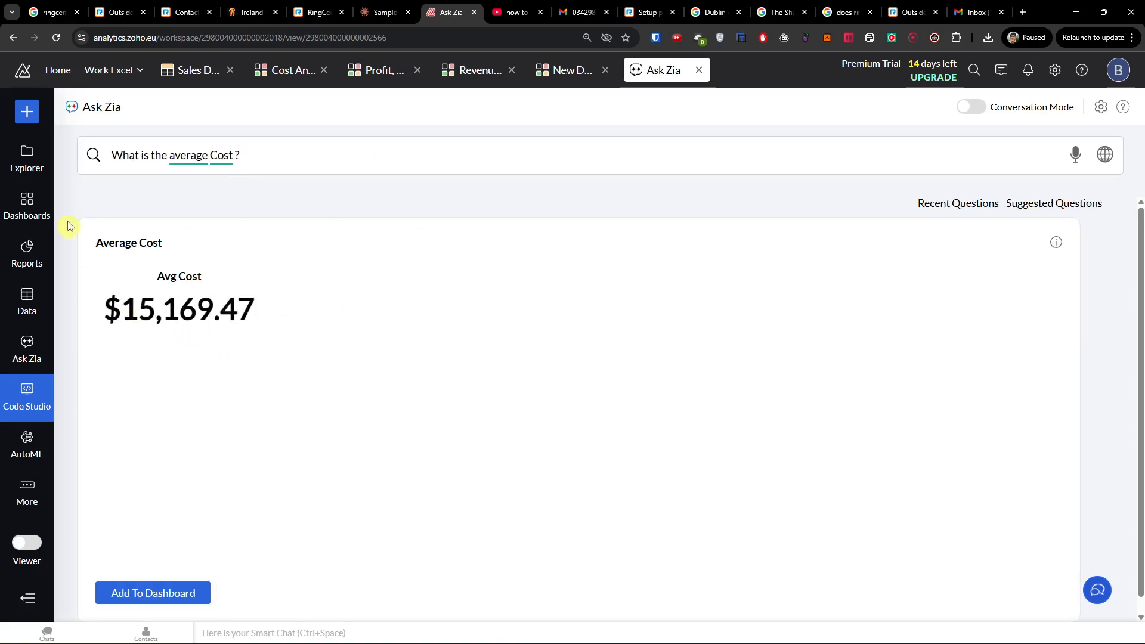
# Step: Open the auto-generated Profit Analysis Dashboard and look over its summary figures and profit charts
pyautogui.click(30, 208)
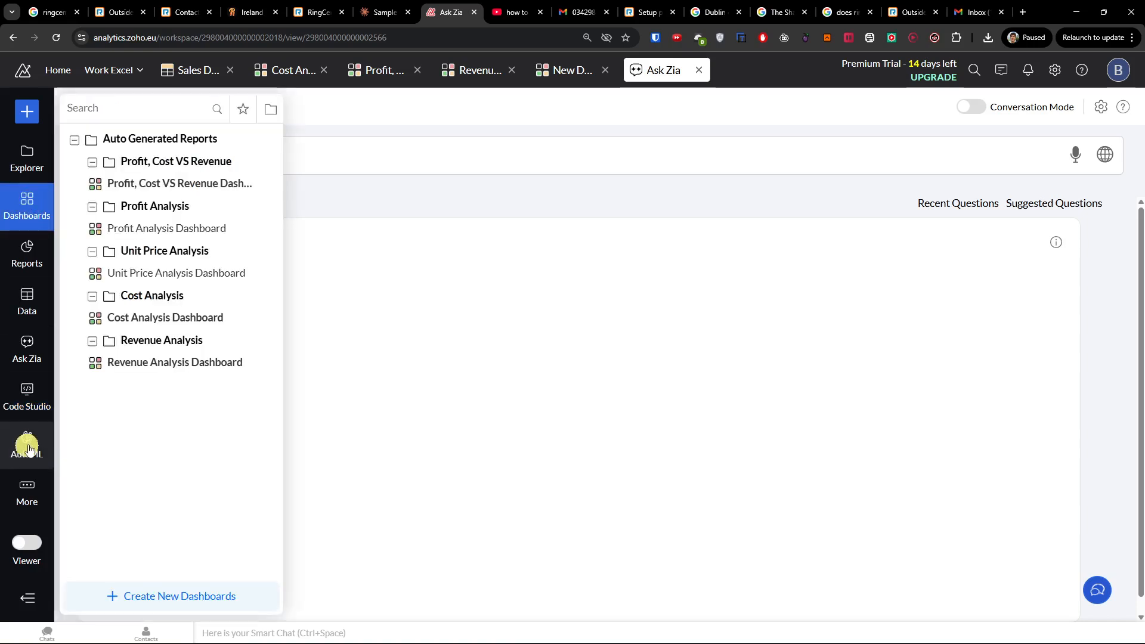
pyautogui.click(145, 227)
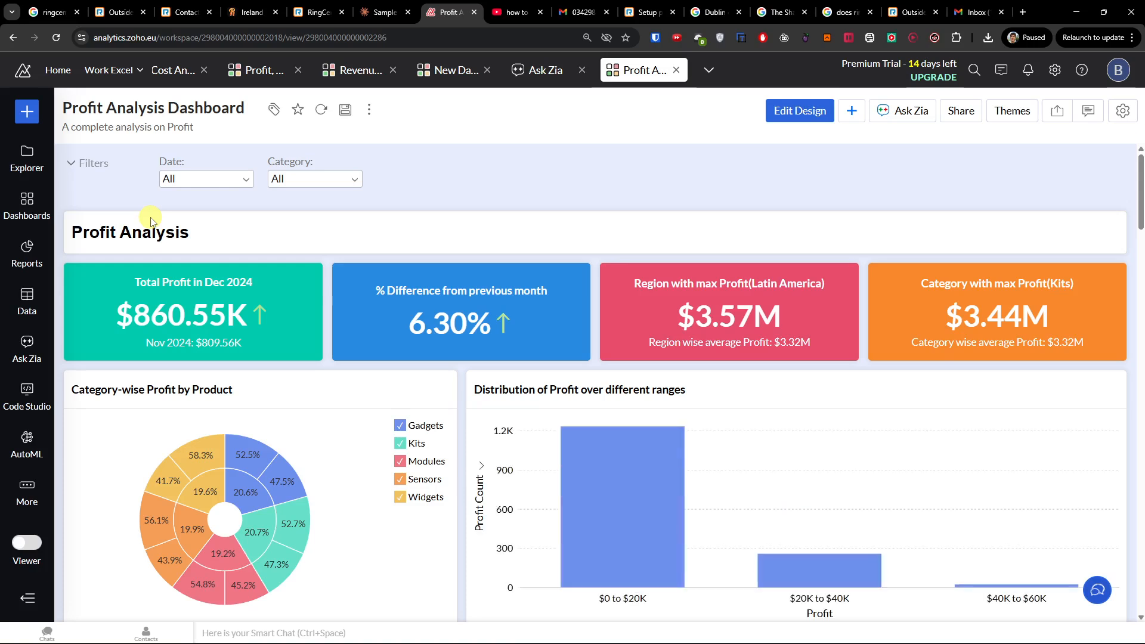
pyautogui.scroll(-8, 369, 275)
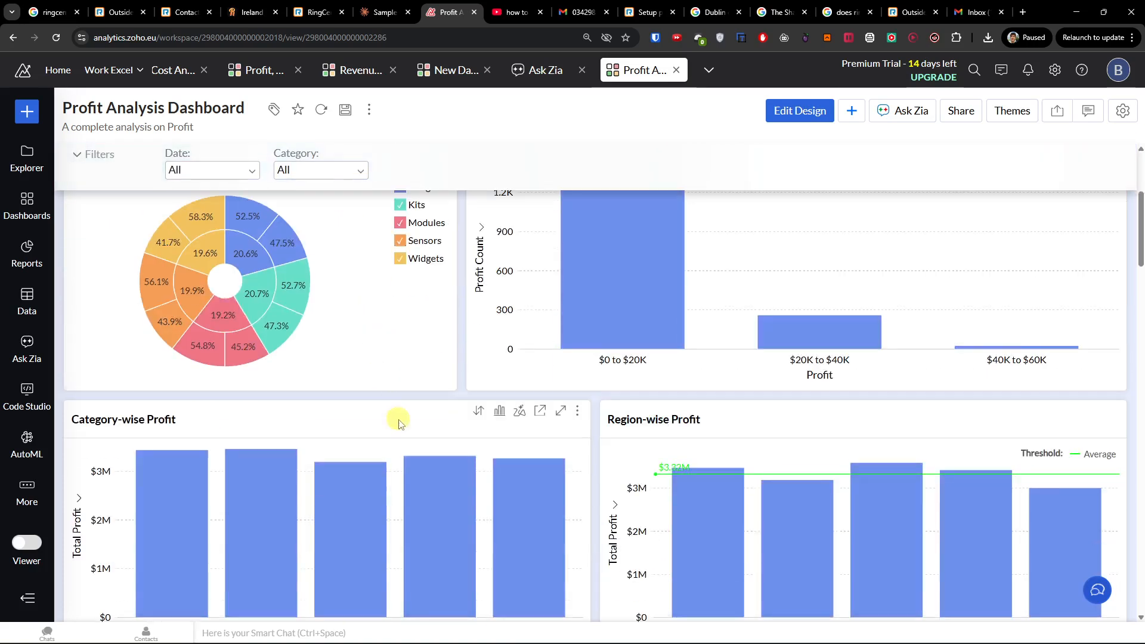
pyautogui.scroll(7, 416, 442)
pyautogui.scroll(1, 416, 443)
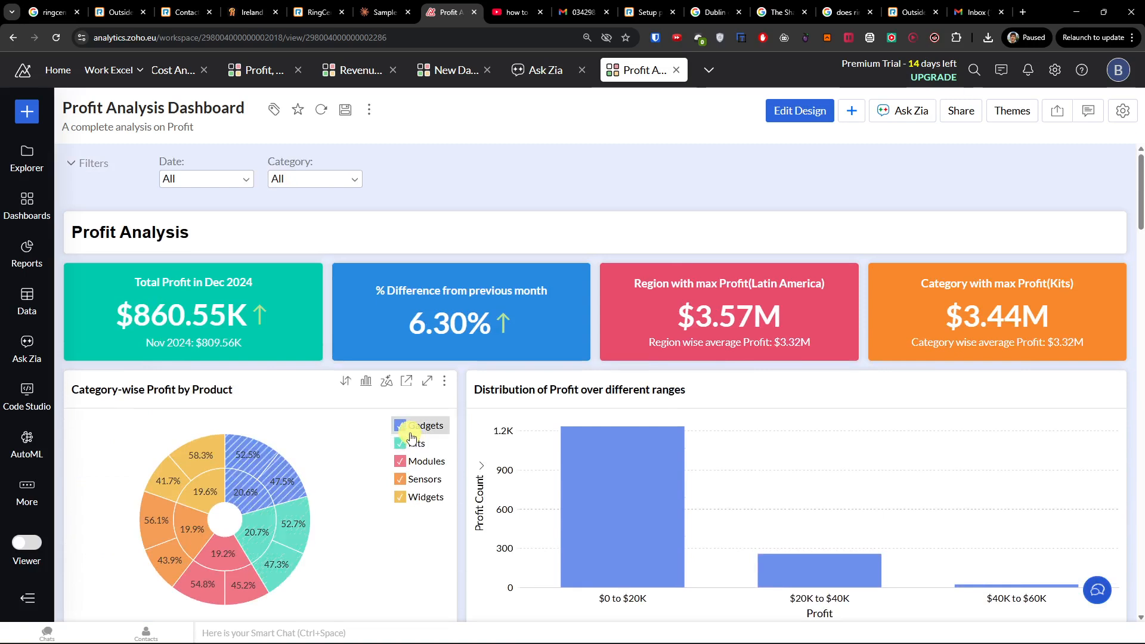